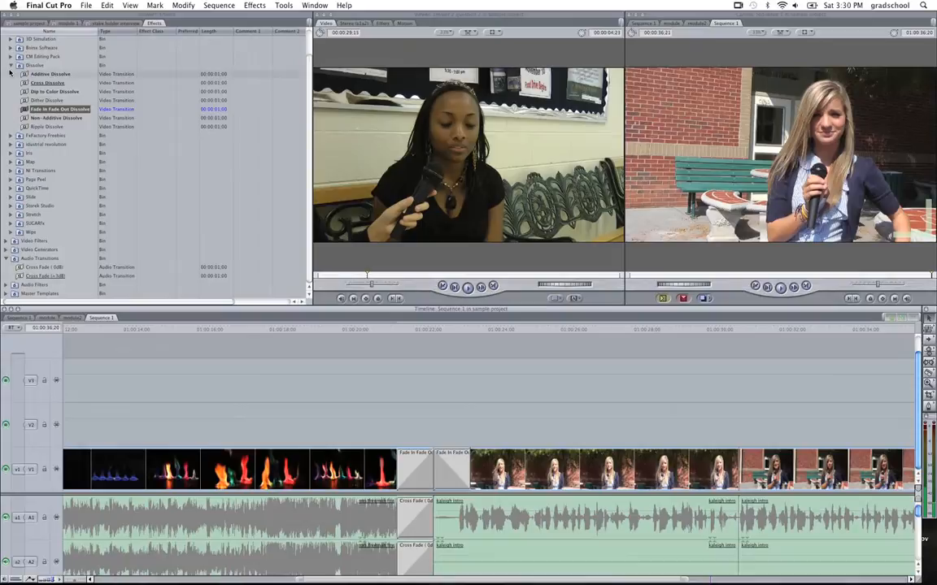
Collapse the Dissolve folder and preview the answer question 1 clips and several numbered clips from the sample project.
{"action": "left_click", "coordinate": [10, 65]}
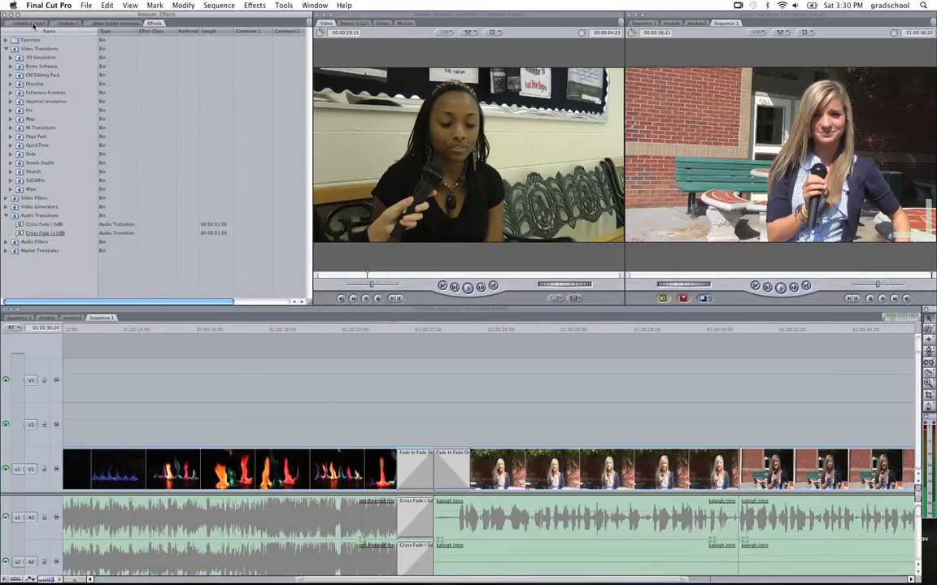
{"action": "left_click", "coordinate": [31, 23]}
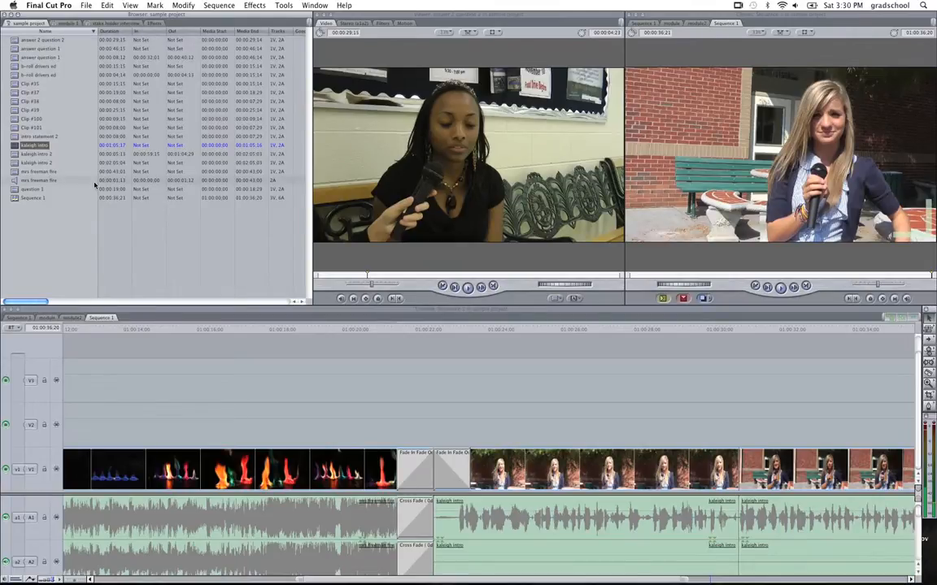
{"action": "double_click", "coordinate": [14, 59]}
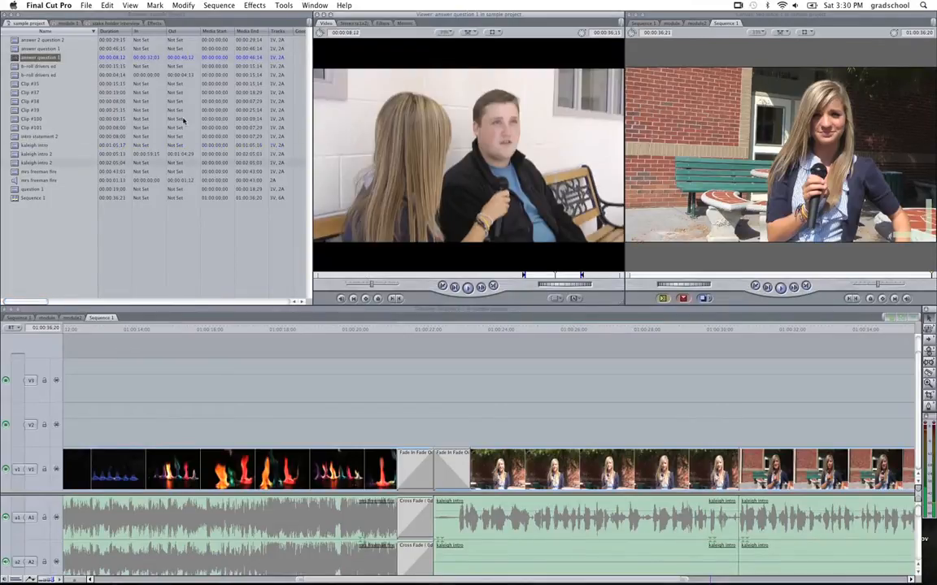
{"action": "double_click", "coordinate": [14, 48]}
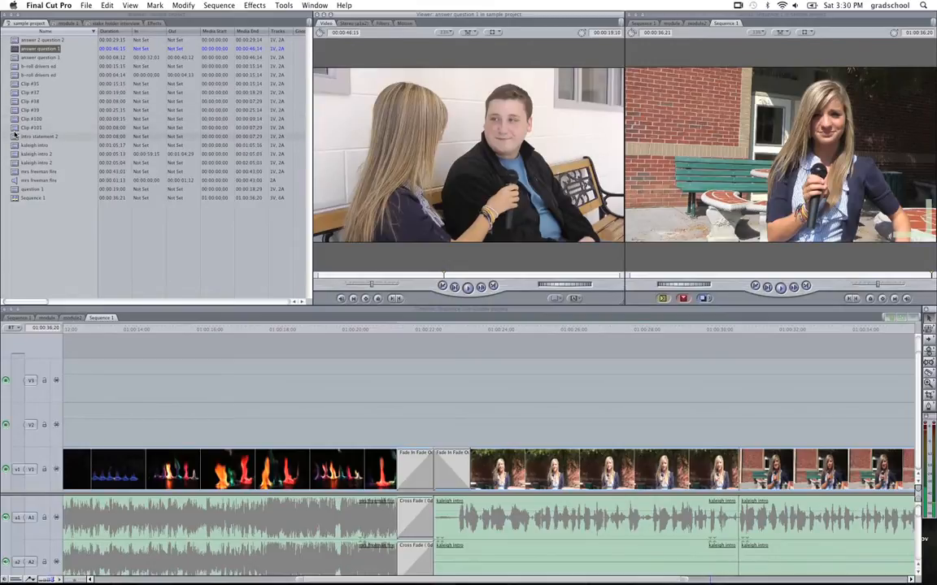
{"action": "double_click", "coordinate": [13, 119]}
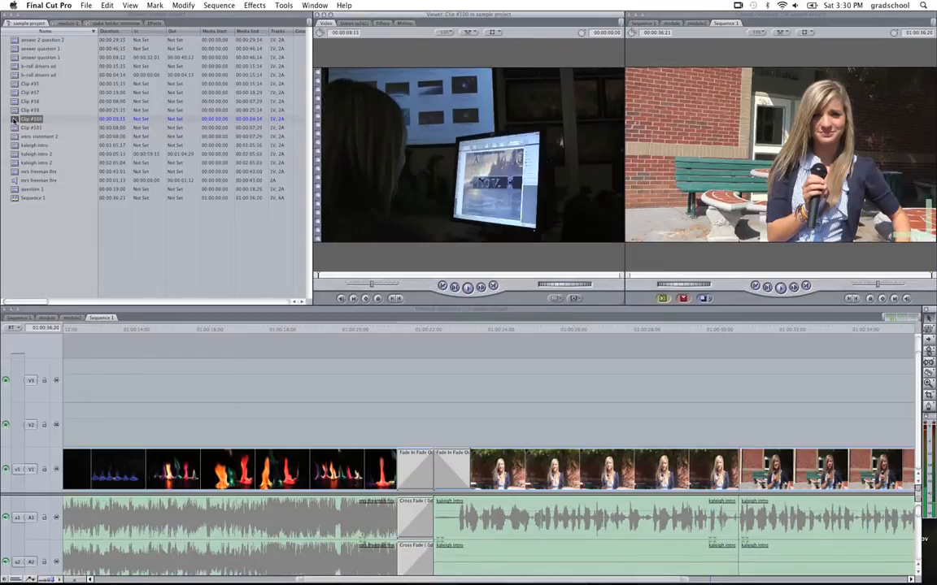
{"action": "double_click", "coordinate": [14, 100]}
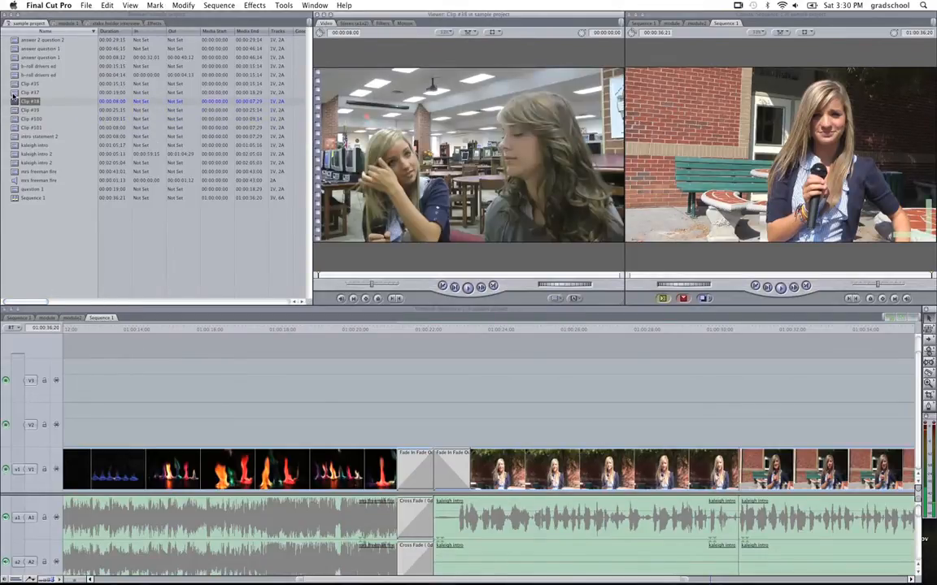
{"action": "double_click", "coordinate": [14, 92]}
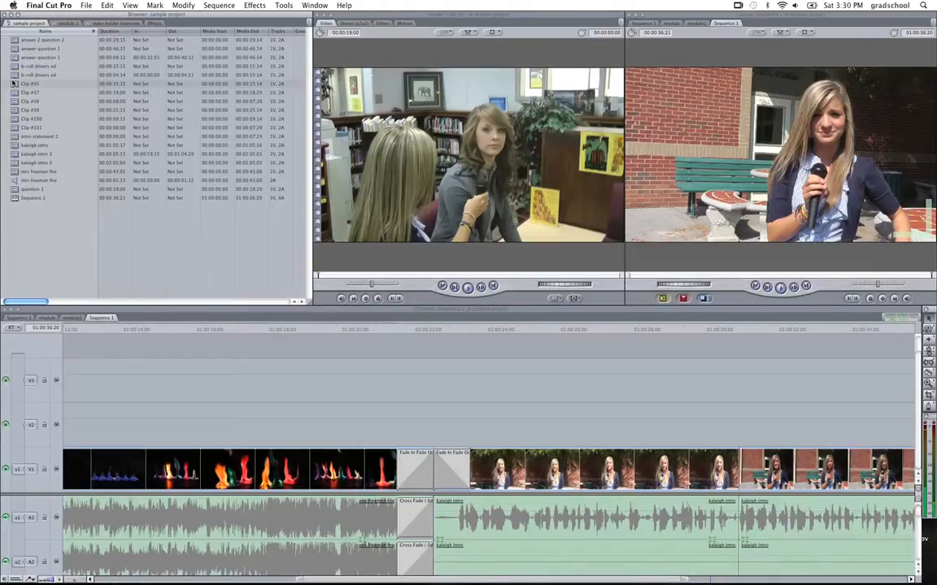
{"action": "double_click", "coordinate": [13, 75]}
{"action": "double_click", "coordinate": [14, 57]}
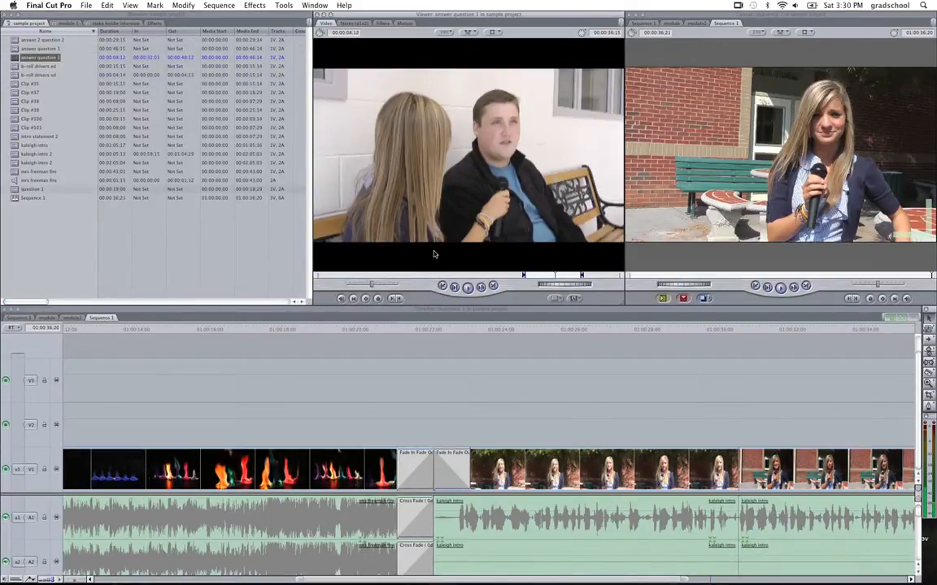
{"action": "left_click_drag", "start_coordinate": [560, 277], "coordinate": [529, 277]}
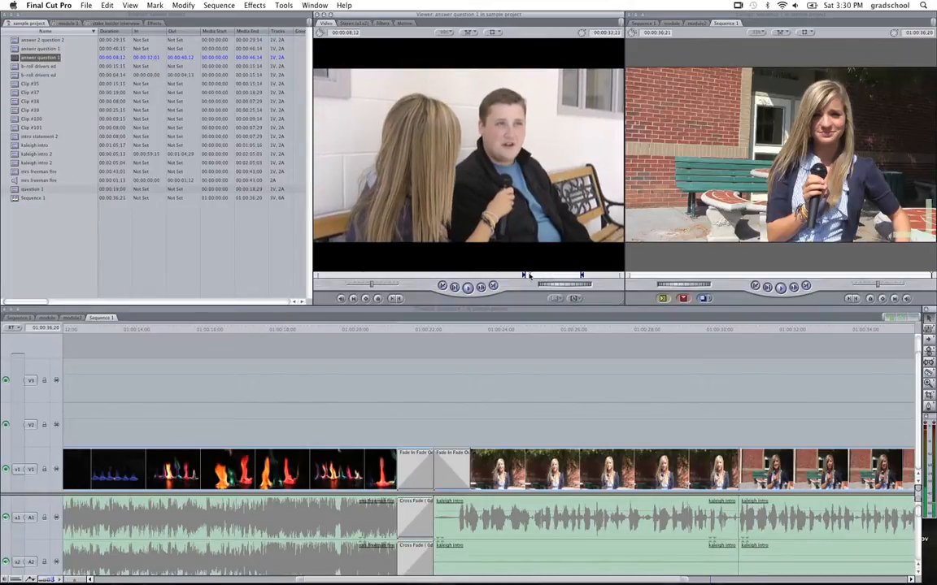
{"action": "double_click", "coordinate": [15, 49]}
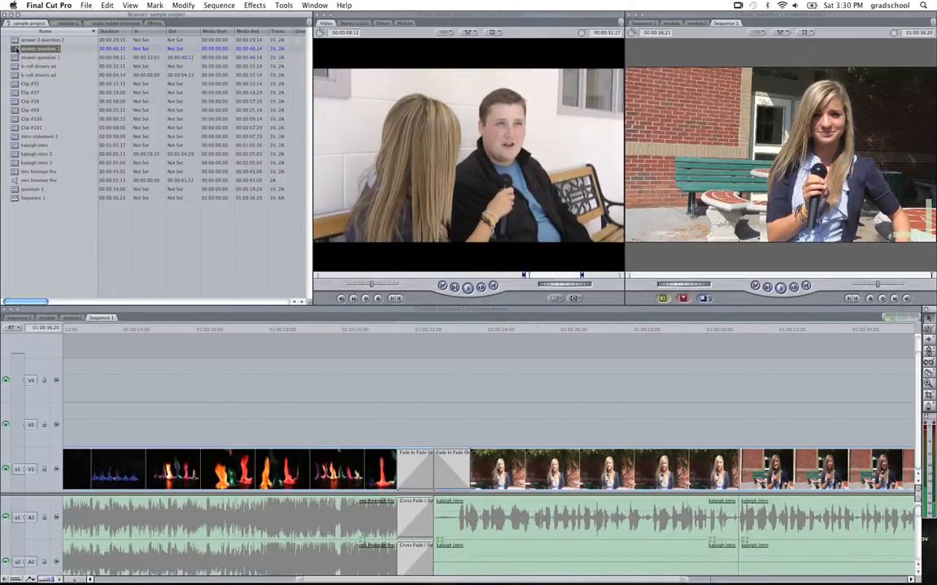
Preview the question 1 clip and add it to track V1 of Sequence 1 directly after the last intro clip.
{"action": "double_click", "coordinate": [13, 188]}
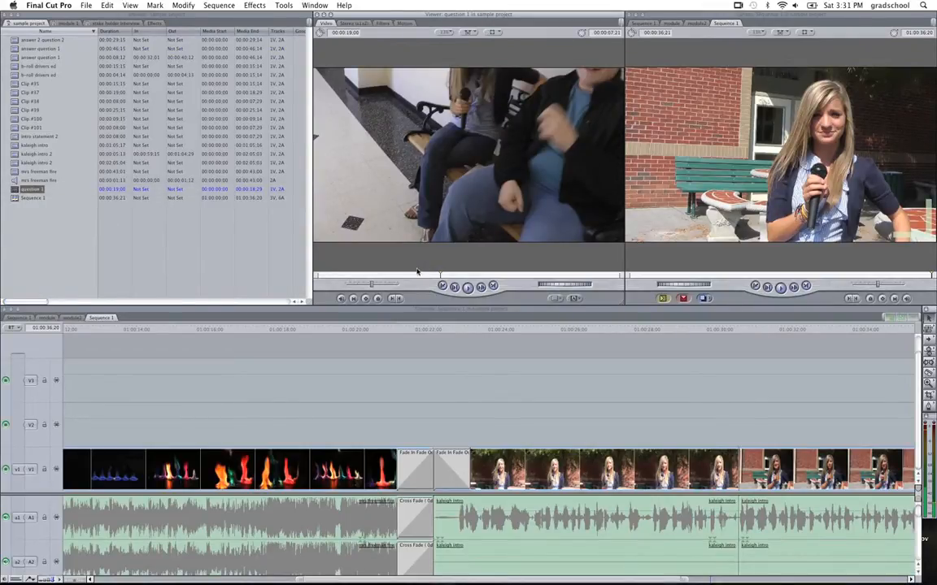
{"action": "left_click_drag", "start_coordinate": [438, 276], "coordinate": [337, 294]}
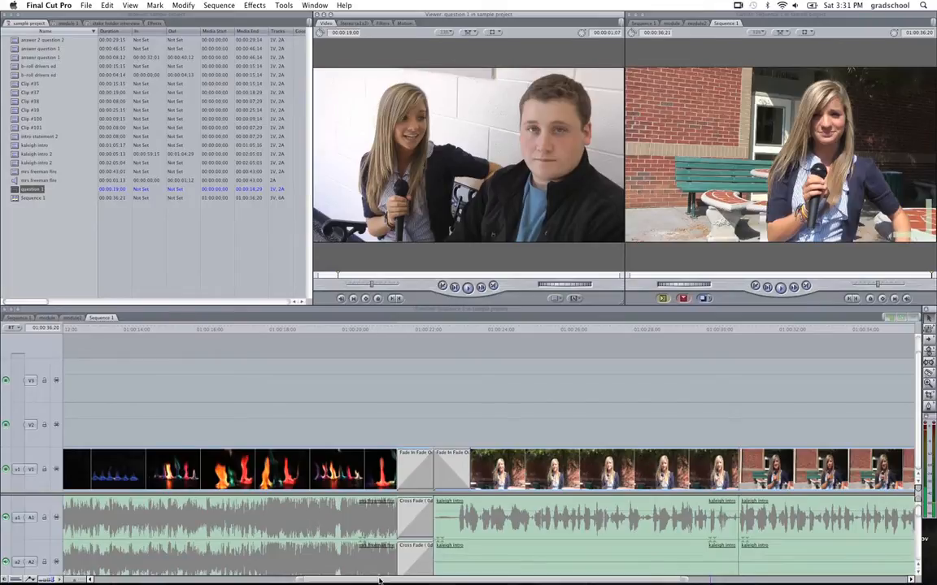
{"action": "left_click_drag", "start_coordinate": [390, 581], "coordinate": [656, 581]}
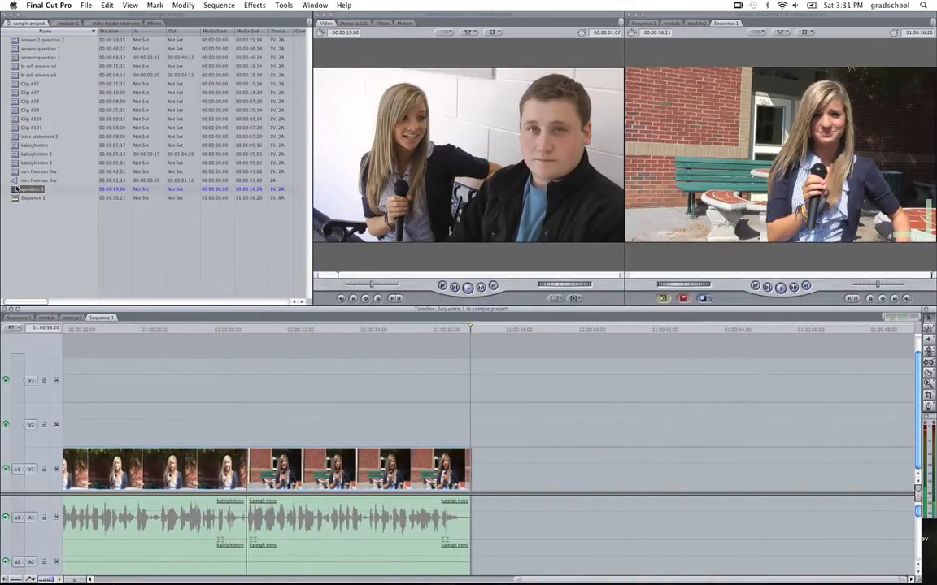
{"action": "left_click_drag", "start_coordinate": [17, 188], "coordinate": [478, 468]}
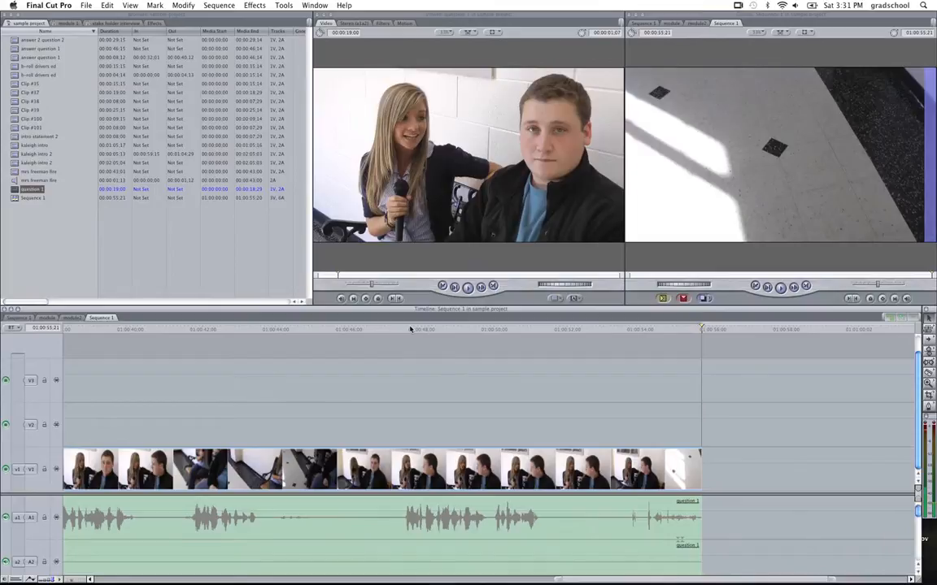
Split the question 1 clip with the blade tool around each of its three spoken takes, starting at 01:00:37;15.
{"action": "left_click_drag", "start_coordinate": [410, 330], "coordinate": [194, 357]}
{"action": "key", "text": "b"}
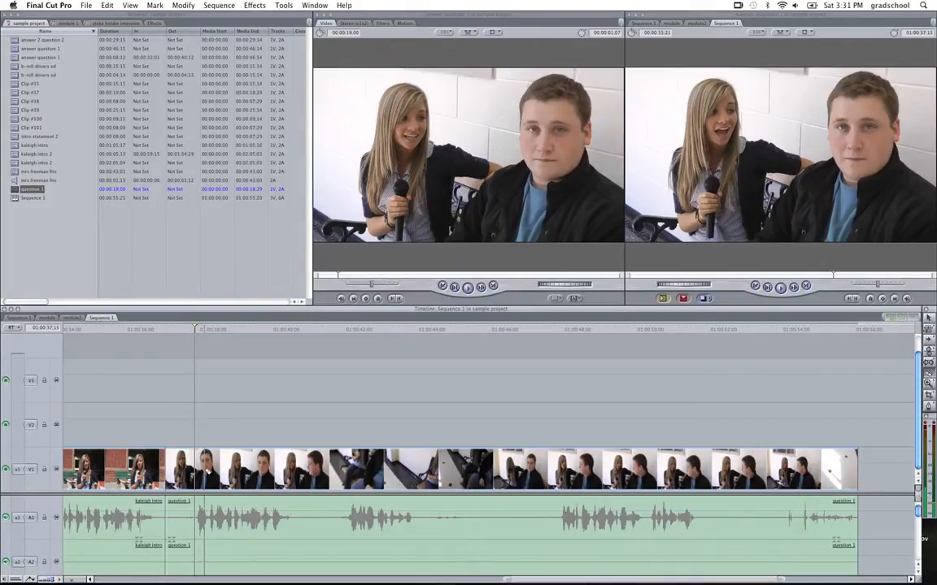
{"action": "left_click", "coordinate": [194, 470]}
{"action": "left_click", "coordinate": [300, 470]}
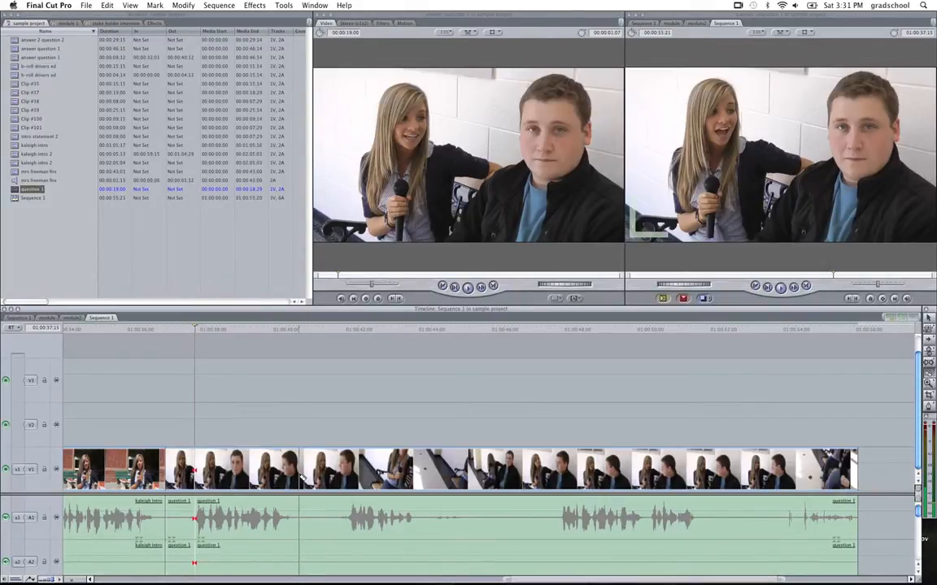
{"action": "left_click", "coordinate": [297, 470]}
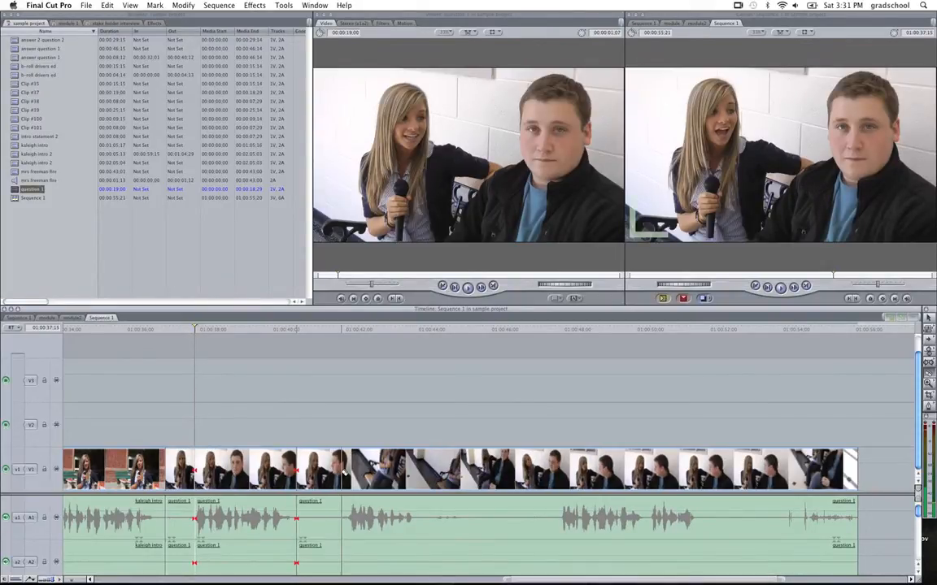
{"action": "left_click", "coordinate": [341, 470]}
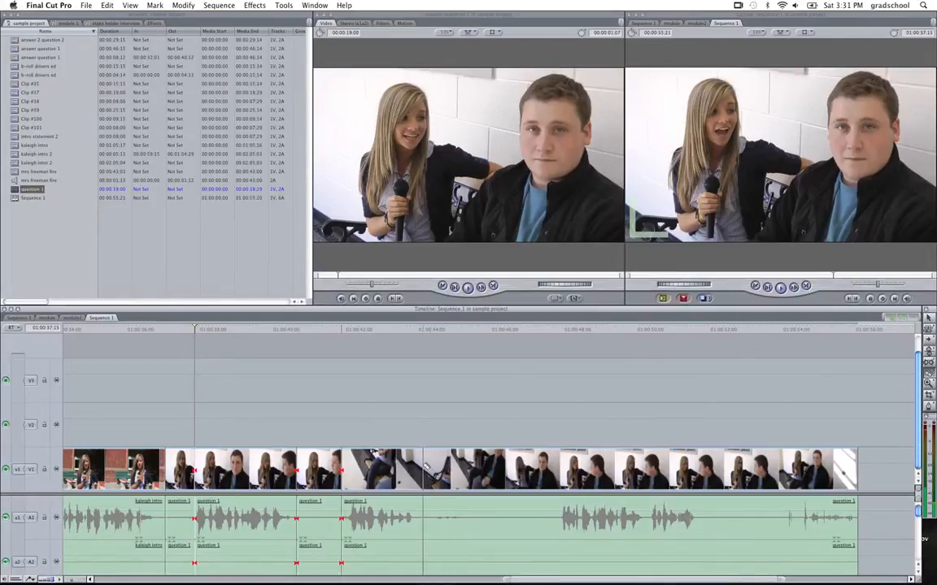
{"action": "left_click", "coordinate": [418, 470]}
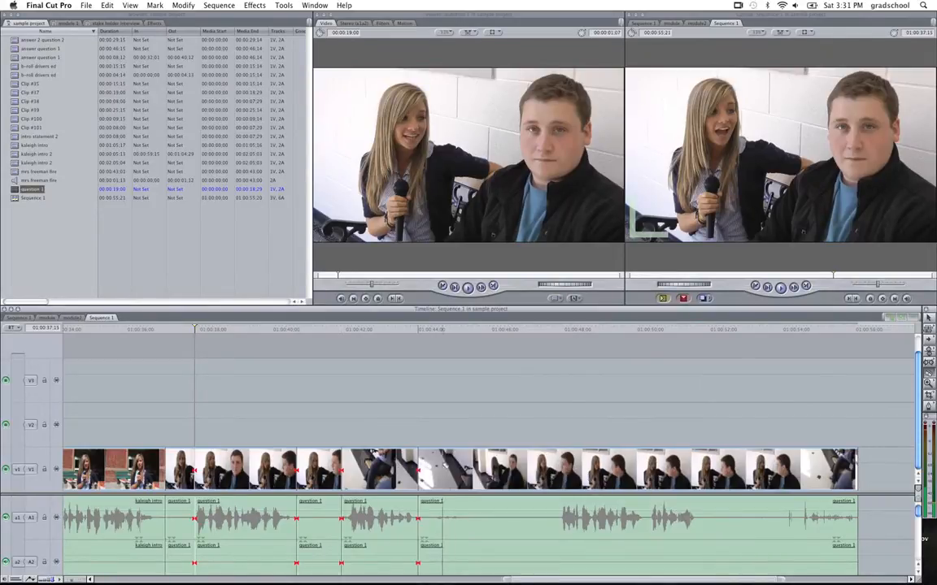
{"action": "left_click", "coordinate": [556, 470]}
{"action": "left_click", "coordinate": [700, 470]}
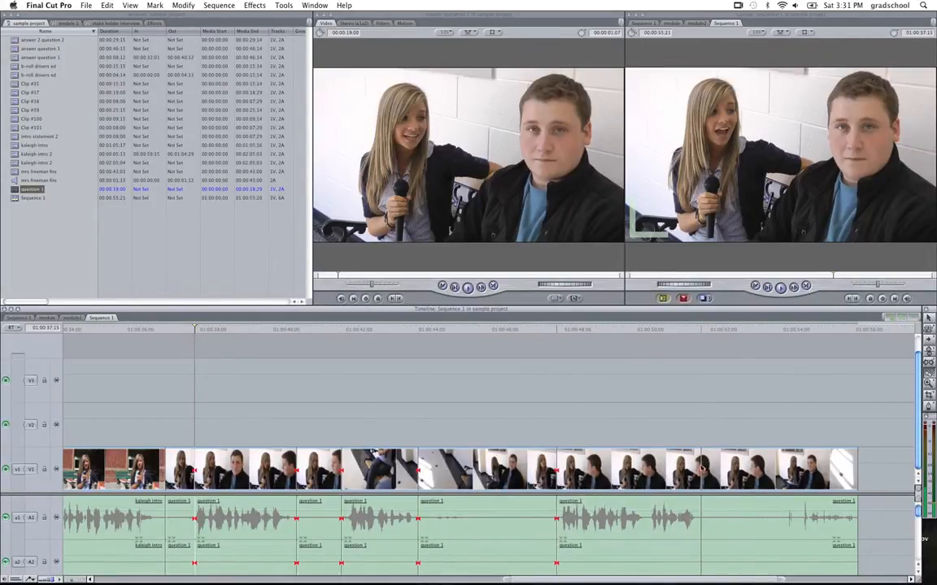
{"action": "left_click", "coordinate": [765, 470]}
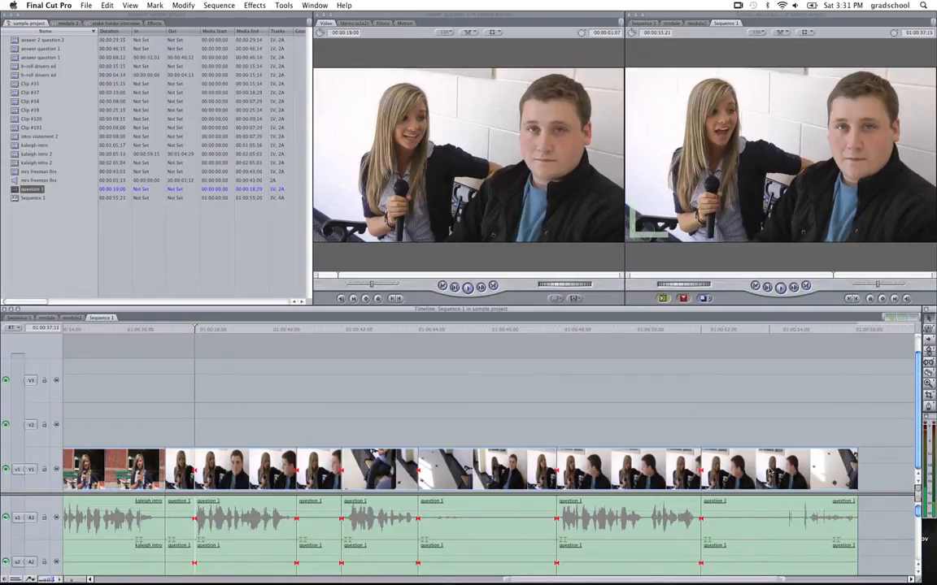
Delete the four question 1 segments before, between and after the three spoken takes.
{"action": "left_click", "coordinate": [767, 470]}
{"action": "key", "text": "Delete"}
{"action": "left_click", "coordinate": [503, 470]}
{"action": "key", "text": "Delete"}
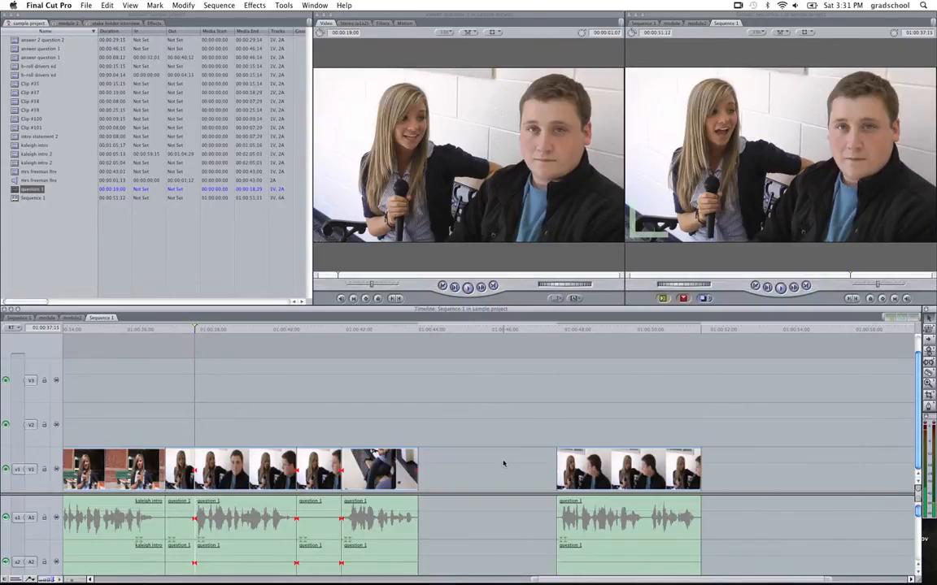
{"action": "left_click", "coordinate": [317, 470]}
{"action": "key", "text": "Delete"}
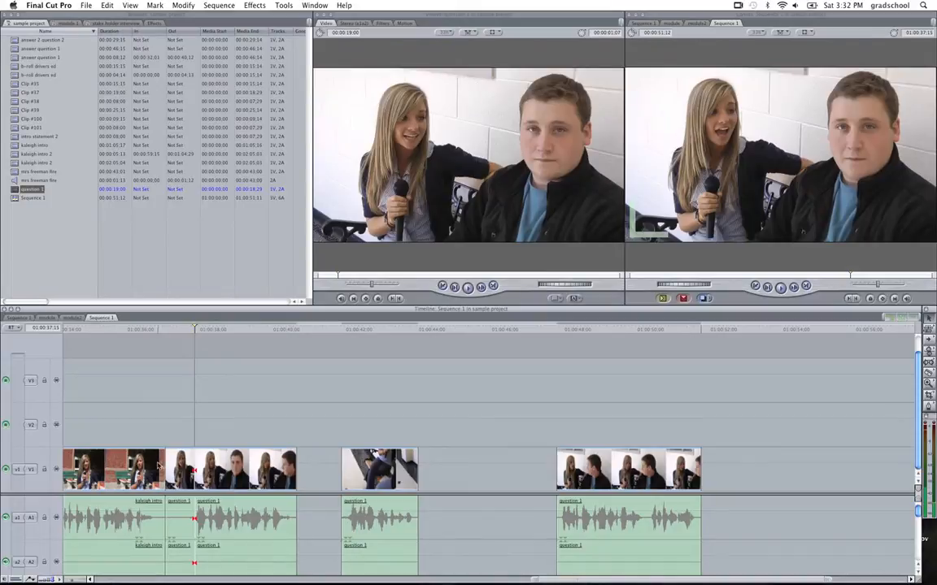
{"action": "left_click", "coordinate": [187, 470]}
{"action": "key", "text": "Delete"}
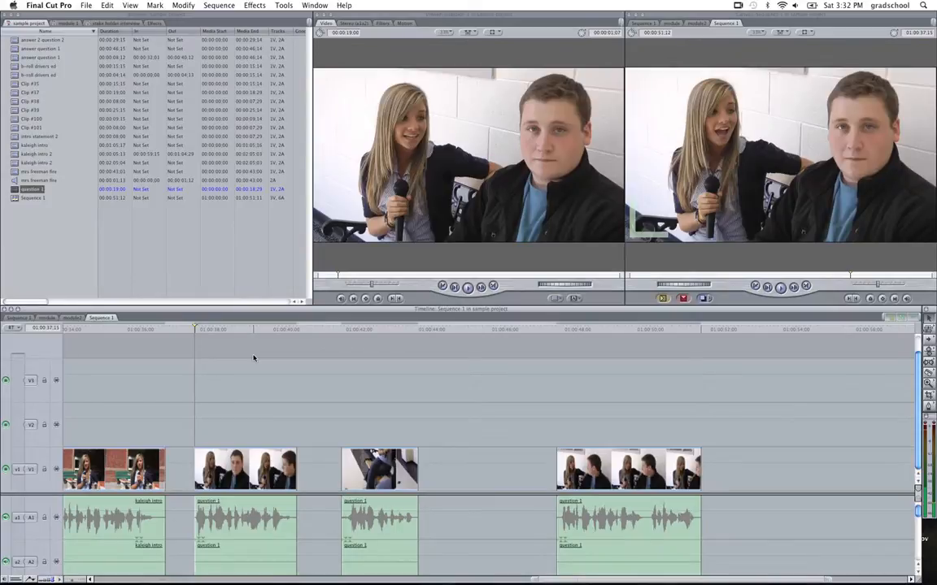
Play the first question 1 take, close the gap before it, and delete the second and third takes.
{"action": "key", "text": "space"}
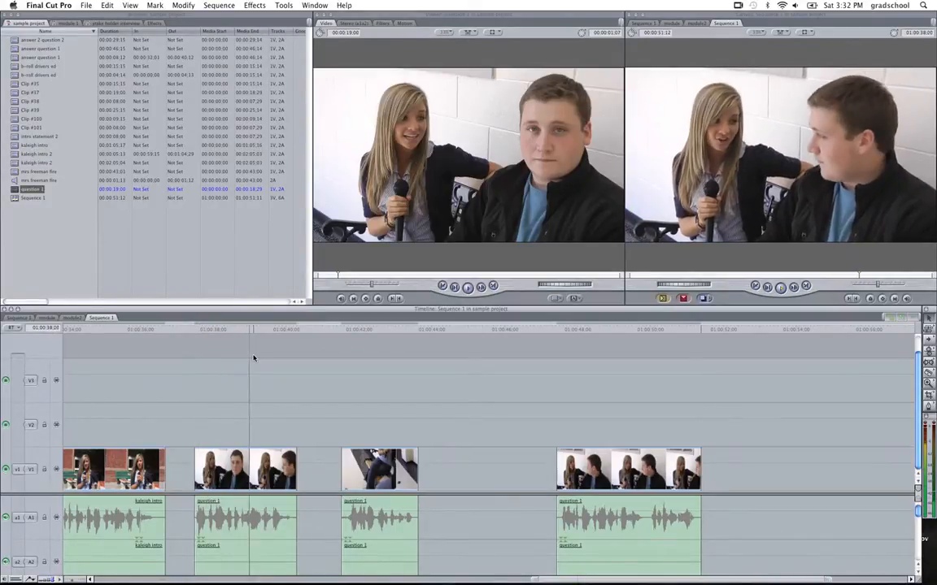
{"action": "left_click", "coordinate": [187, 474]}
{"action": "key", "text": "Delete"}
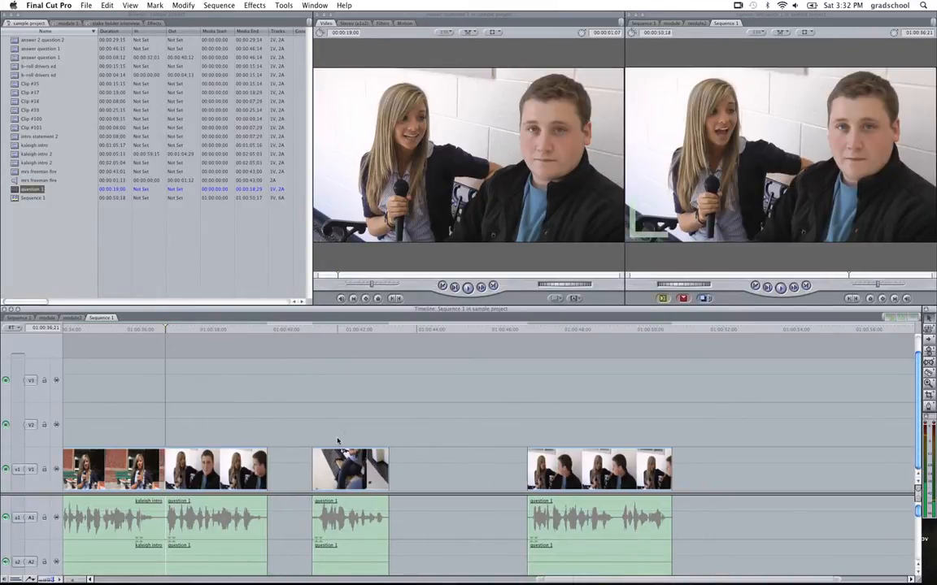
{"action": "left_click_drag", "start_coordinate": [337, 441], "coordinate": [682, 500]}
{"action": "key", "text": "Delete"}
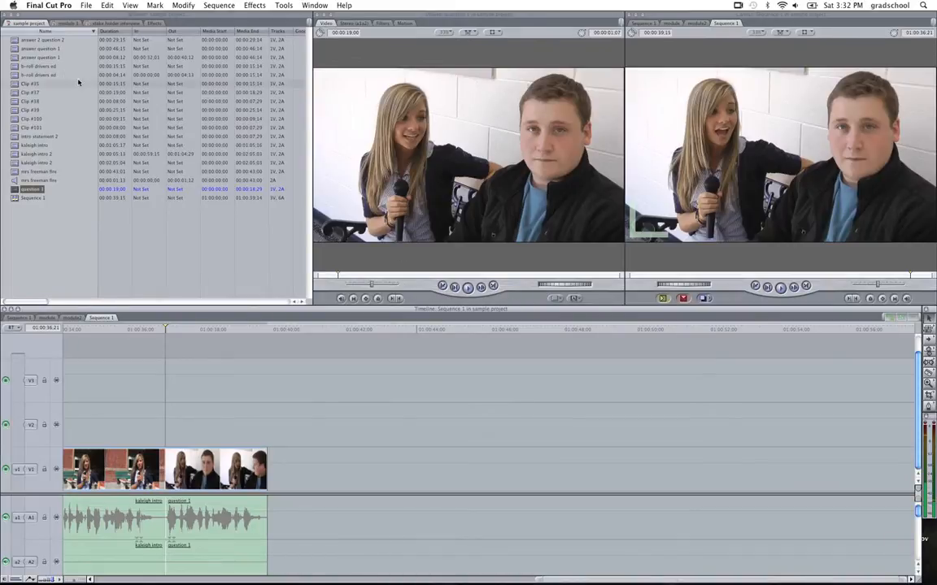
Add the full-length answer question 1 clip to track V1 directly after the question 1 clip.
{"action": "double_click", "coordinate": [17, 49]}
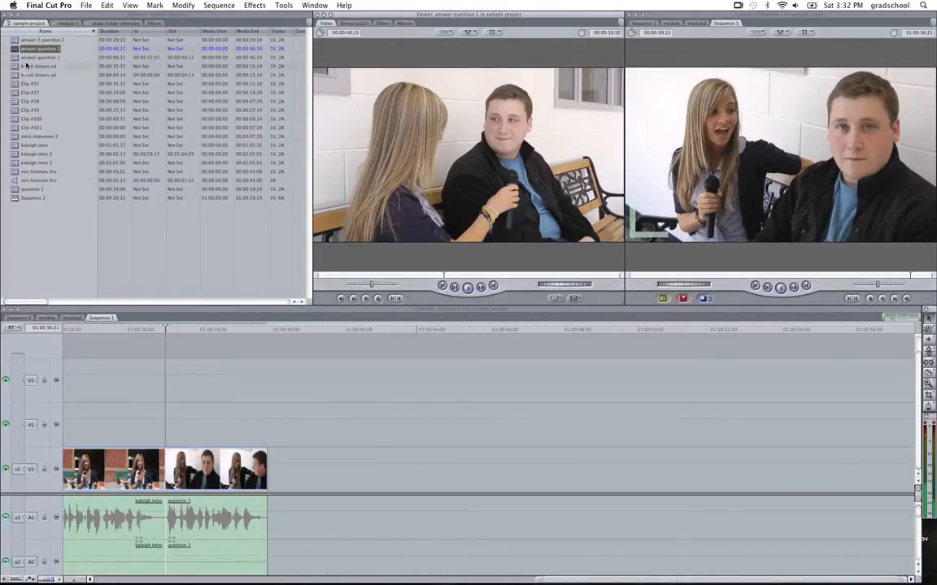
{"action": "mouse_move", "coordinate": [15, 49]}
{"action": "left_mouse_down"}
{"action": "mouse_move", "coordinate": [251, 163]}
{"action": "mouse_move", "coordinate": [339, 400]}
{"action": "mouse_move", "coordinate": [307, 468]}
{"action": "mouse_move", "coordinate": [276, 465]}
{"action": "left_mouse_up"}
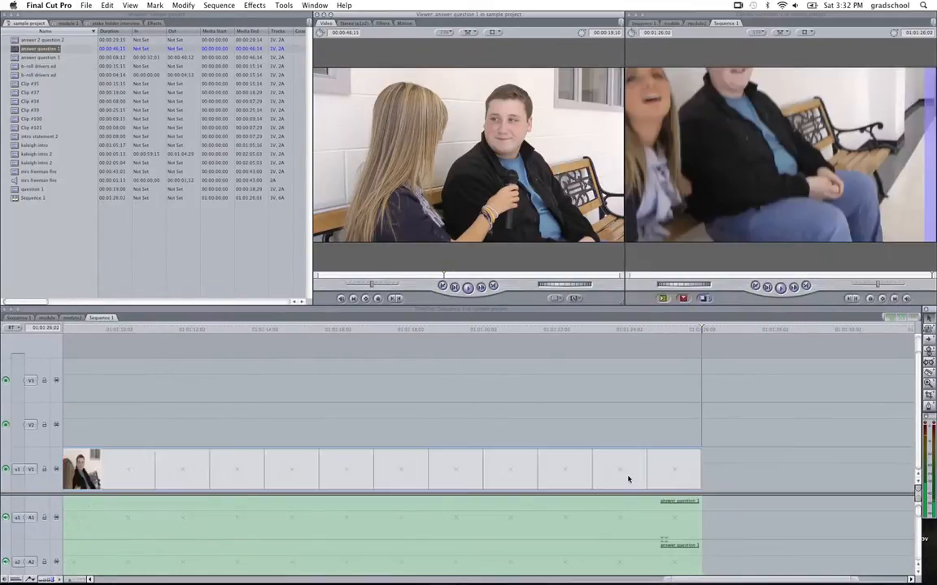
Play through the answer question 1 clip to find where the usable answer begins and split it at 01:00:52;08.
{"action": "left_click_drag", "start_coordinate": [251, 330], "coordinate": [0, 340]}
{"action": "left_click_drag", "start_coordinate": [201, 342], "coordinate": [474, 329]}
{"action": "left_click", "coordinate": [519, 337]}
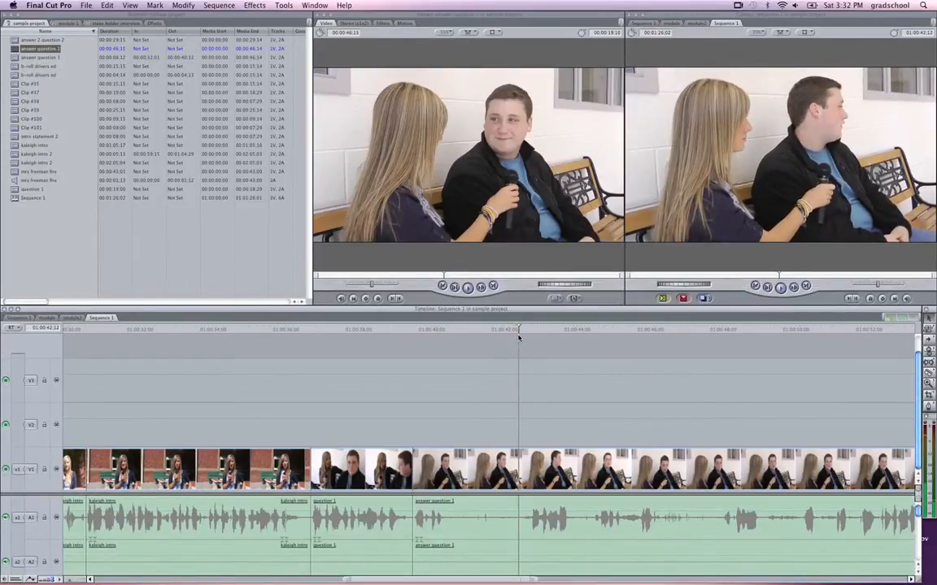
{"action": "key", "text": "space"}
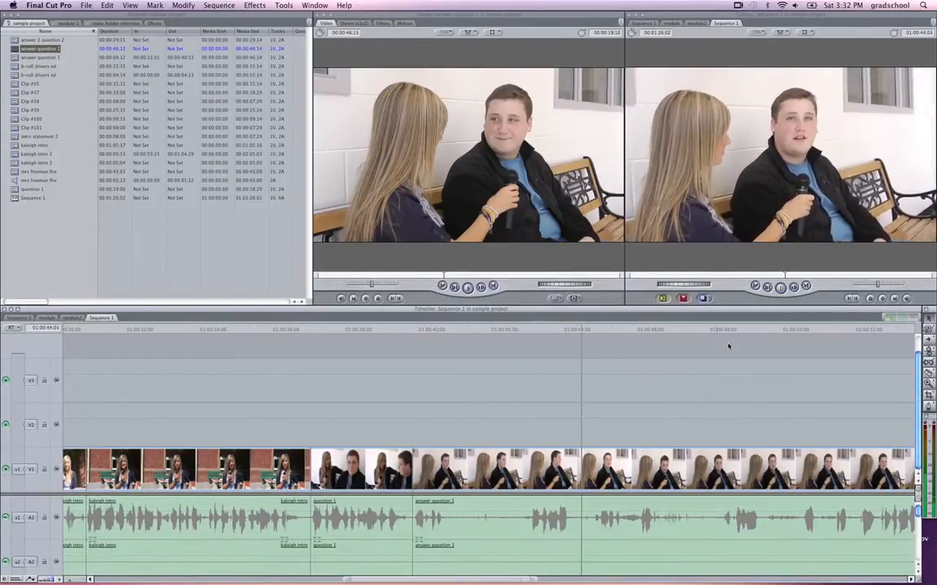
{"action": "key", "text": "space"}
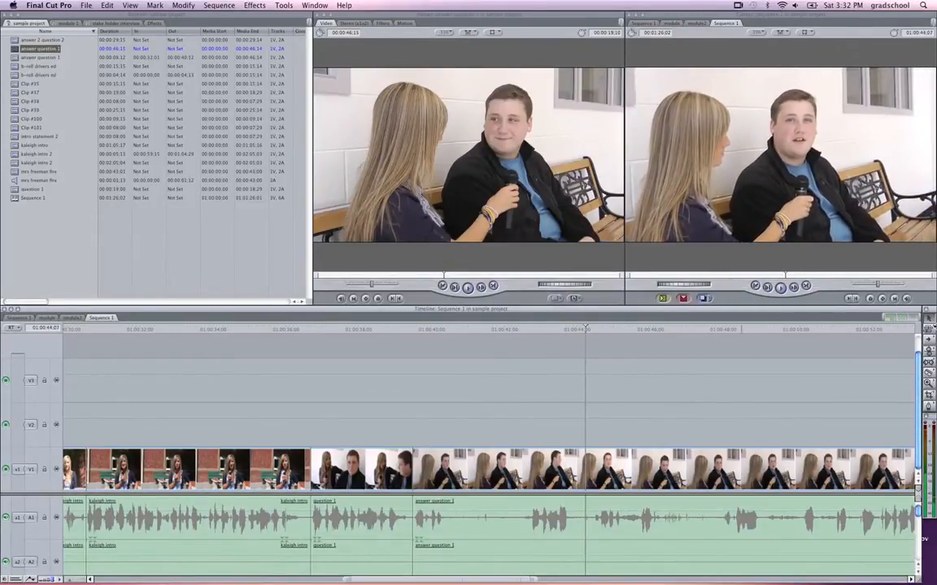
{"action": "left_click", "coordinate": [737, 335]}
{"action": "key", "text": "space"}
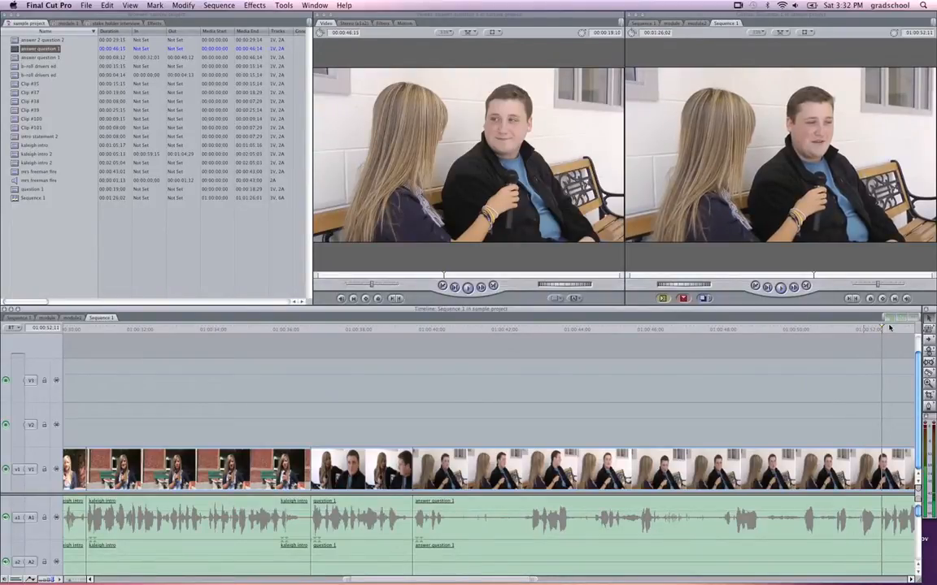
{"action": "mouse_move", "coordinate": [889, 328]}
{"action": "left_mouse_down"}
{"action": "mouse_move", "coordinate": [856, 327]}
{"action": "mouse_move", "coordinate": [878, 328]}
{"action": "left_mouse_up"}
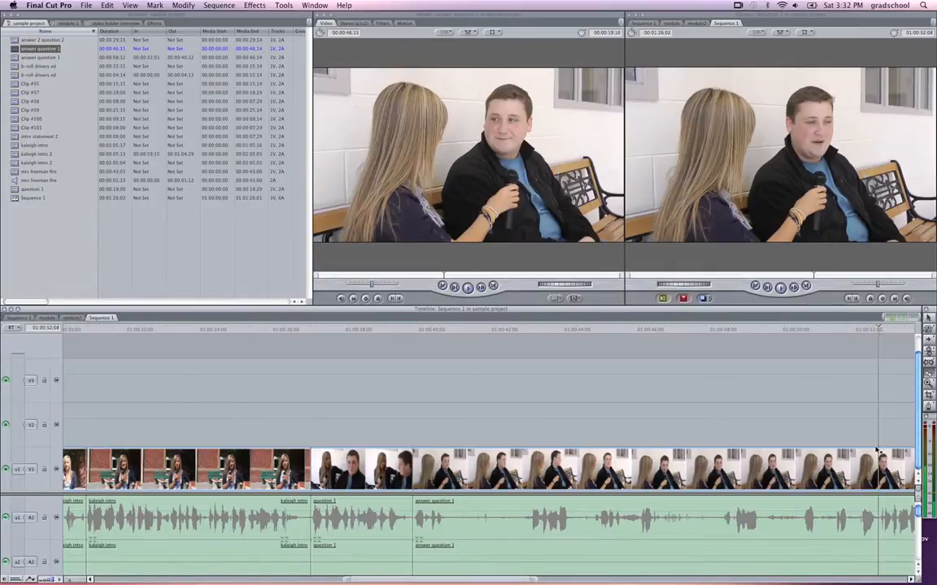
{"action": "left_click", "coordinate": [880, 473]}
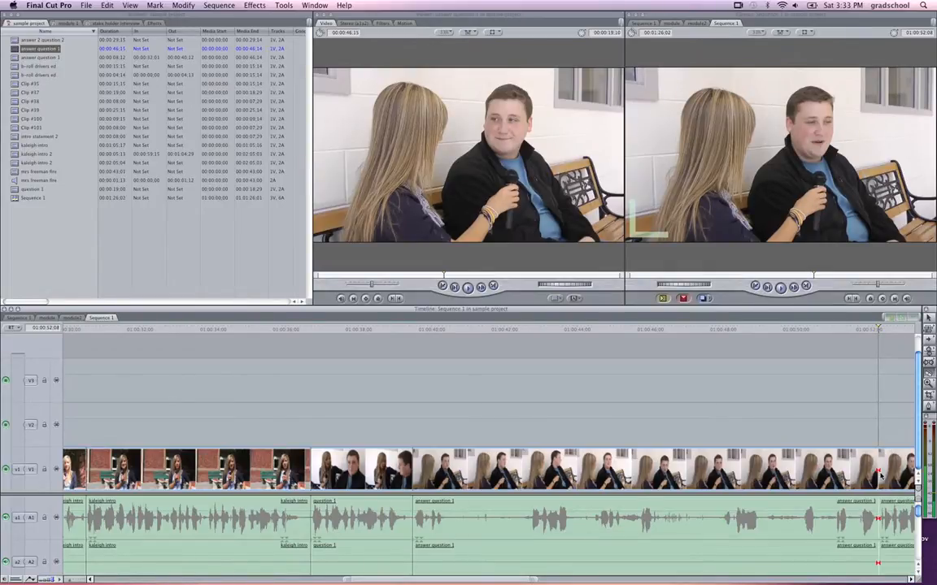
Delete the unusable opening segment of the answer question 1 clip and close the gap after the question 1 clip.
{"action": "key", "text": "a"}
{"action": "left_click", "coordinate": [815, 480]}
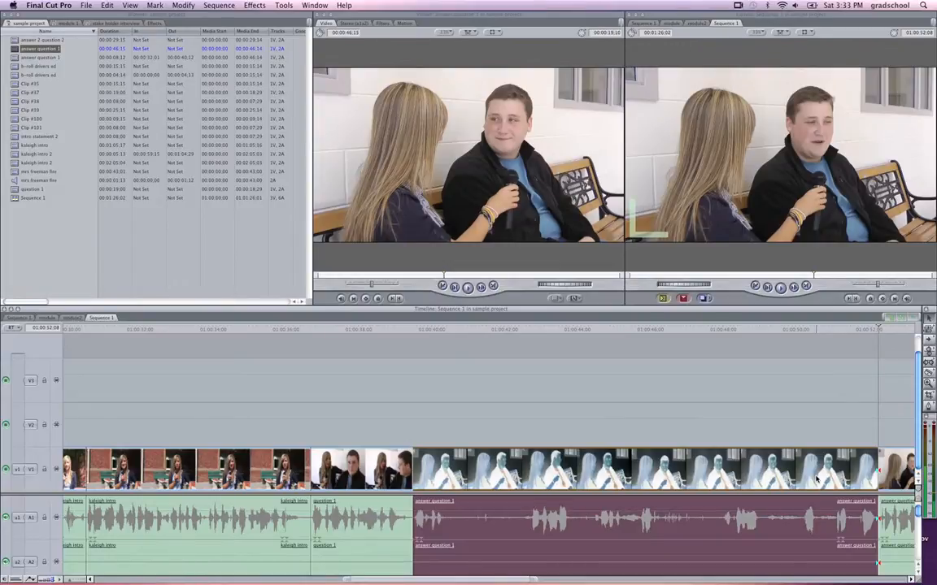
{"action": "key", "text": "Delete"}
{"action": "left_click", "coordinate": [760, 464]}
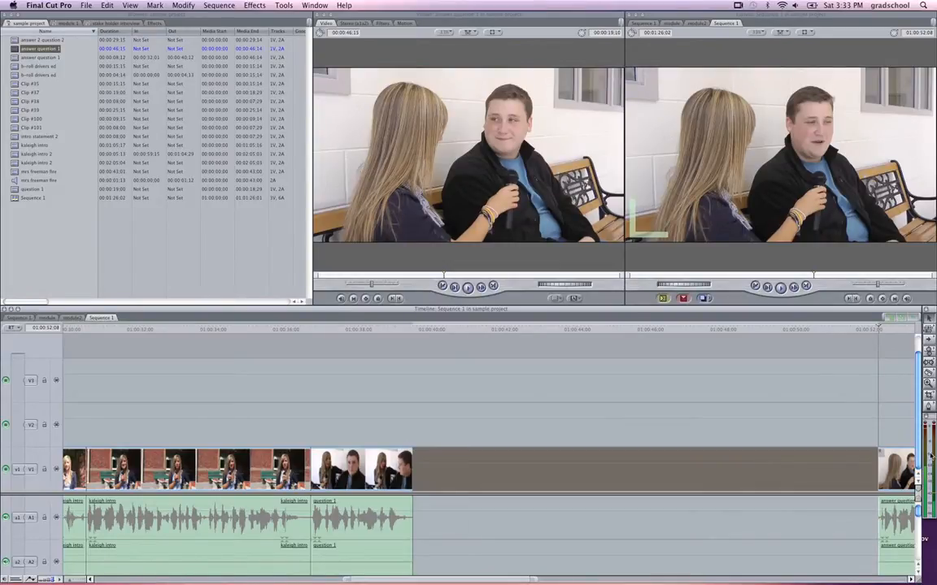
{"action": "key", "text": "Delete"}
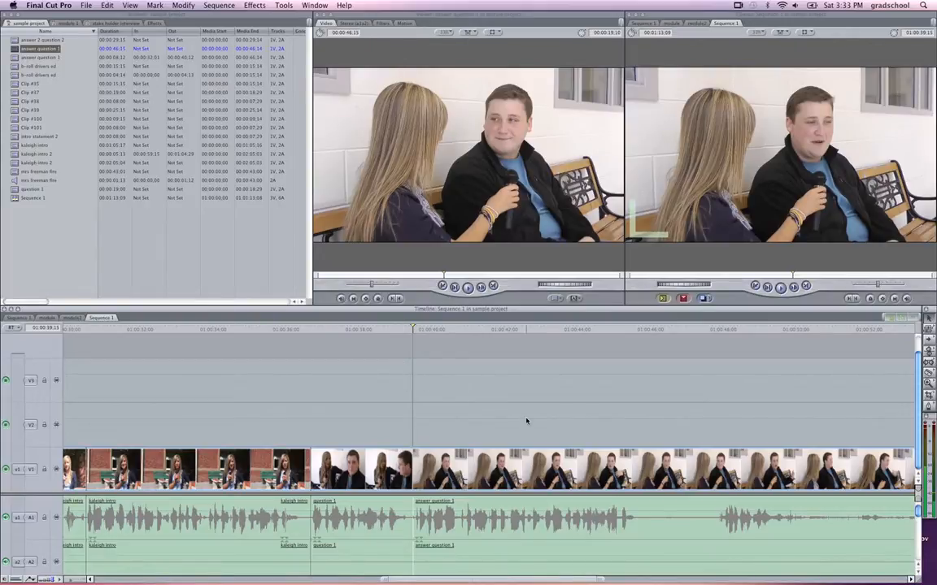
Split the answer question 1 clip at about 01:00:45;20, where the first reply ends, and delete everything after the cut.
{"action": "key", "text": "b"}
{"action": "left_click", "coordinate": [640, 530]}
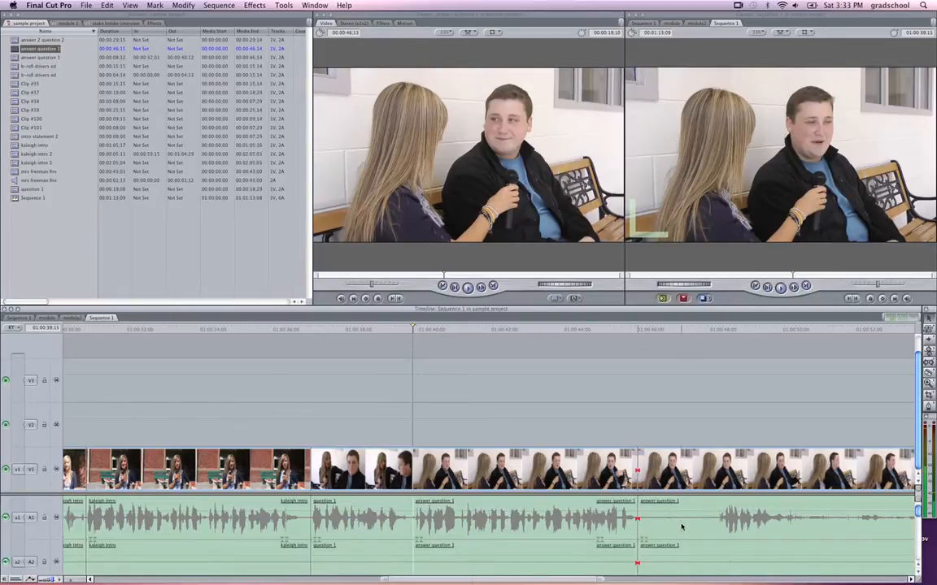
{"action": "key", "text": "a"}
{"action": "left_click", "coordinate": [664, 478]}
{"action": "key", "text": "Delete"}
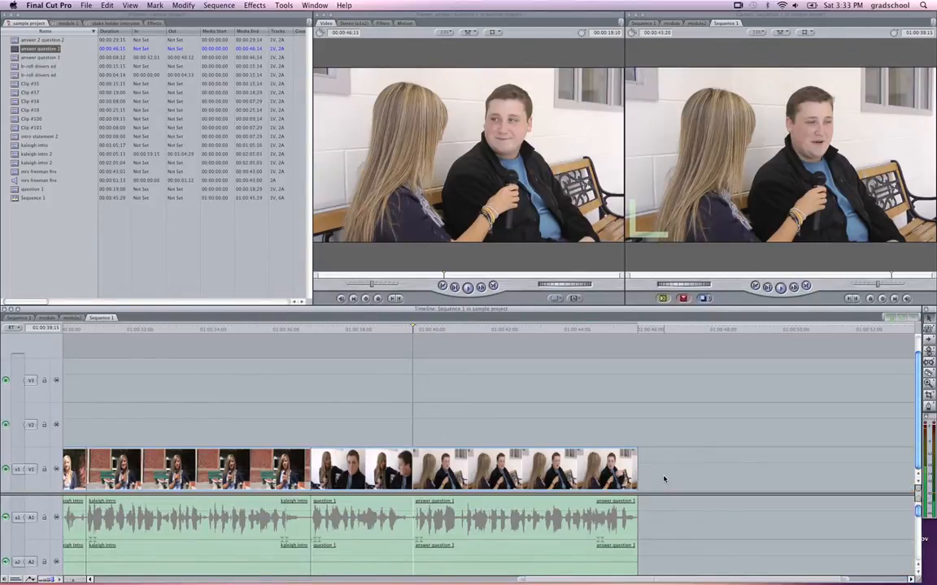
Play back the cuts from the intro to question 1 and from question 1 to its answer to check the edits.
{"action": "left_click", "coordinate": [388, 330]}
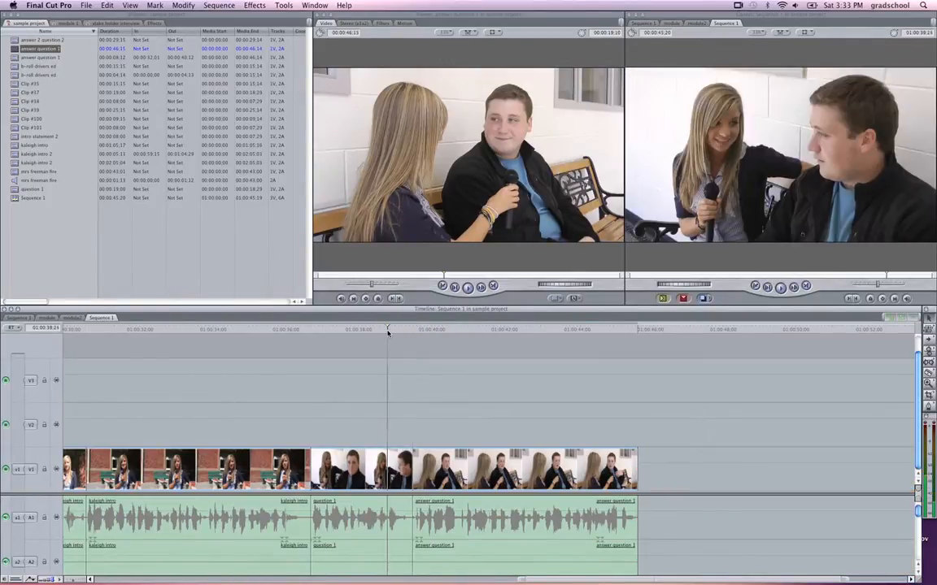
{"action": "key", "text": "space"}
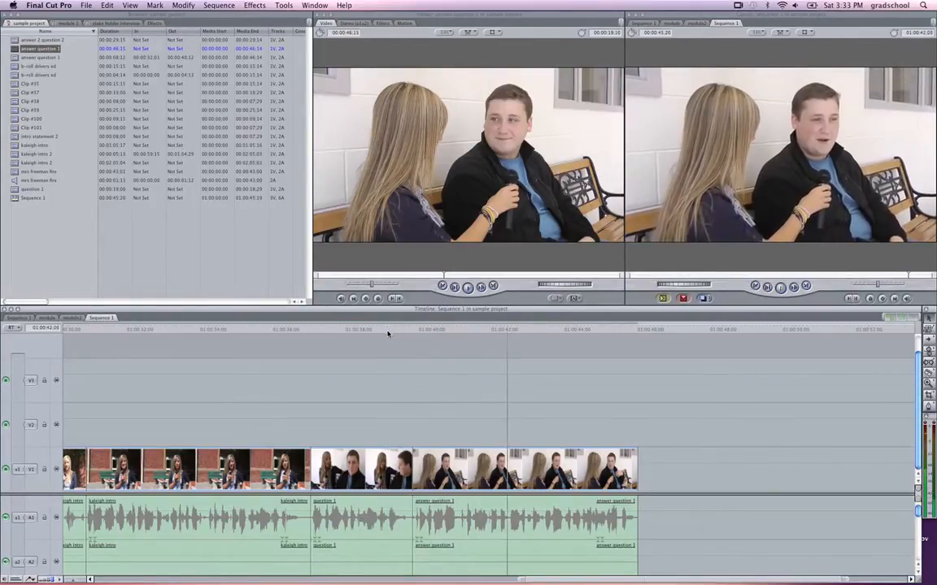
{"action": "left_click", "coordinate": [395, 328]}
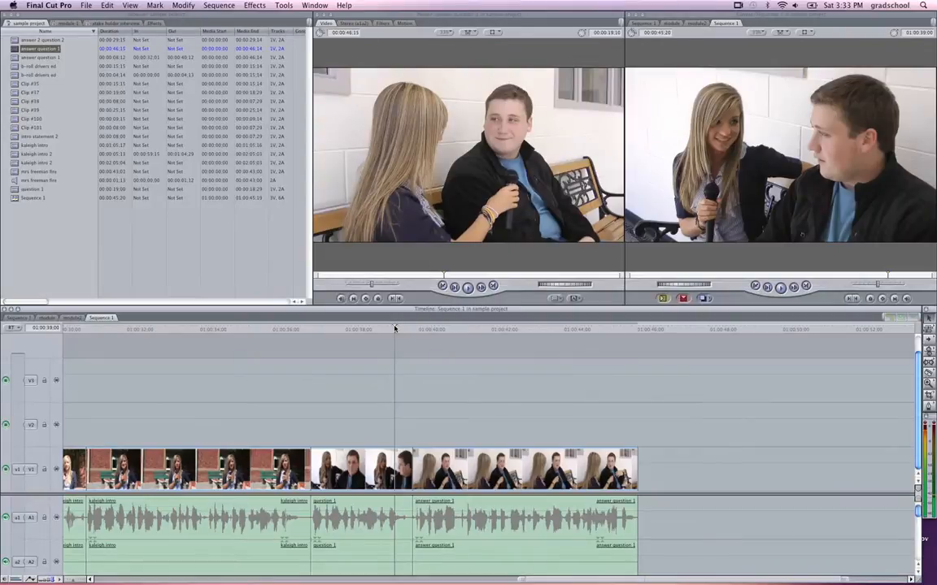
{"action": "key", "text": "space"}
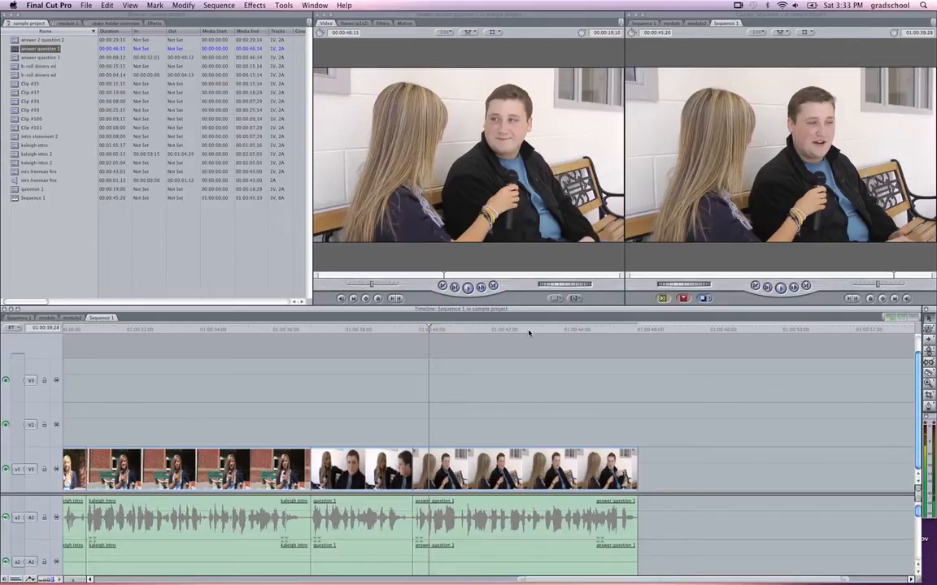
{"action": "left_click", "coordinate": [283, 330]}
{"action": "key", "text": "space"}
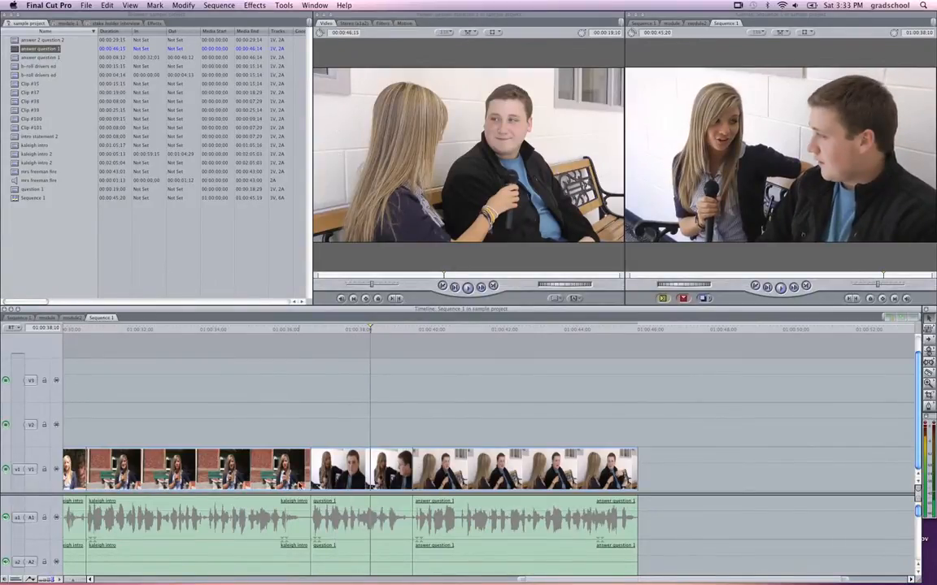
{"action": "left_click", "coordinate": [286, 329]}
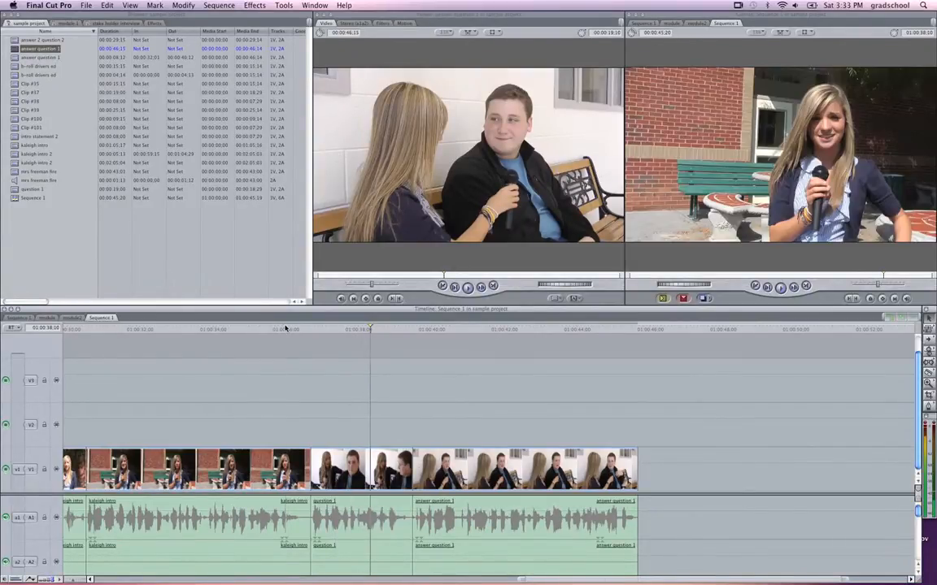
{"action": "left_click", "coordinate": [342, 332]}
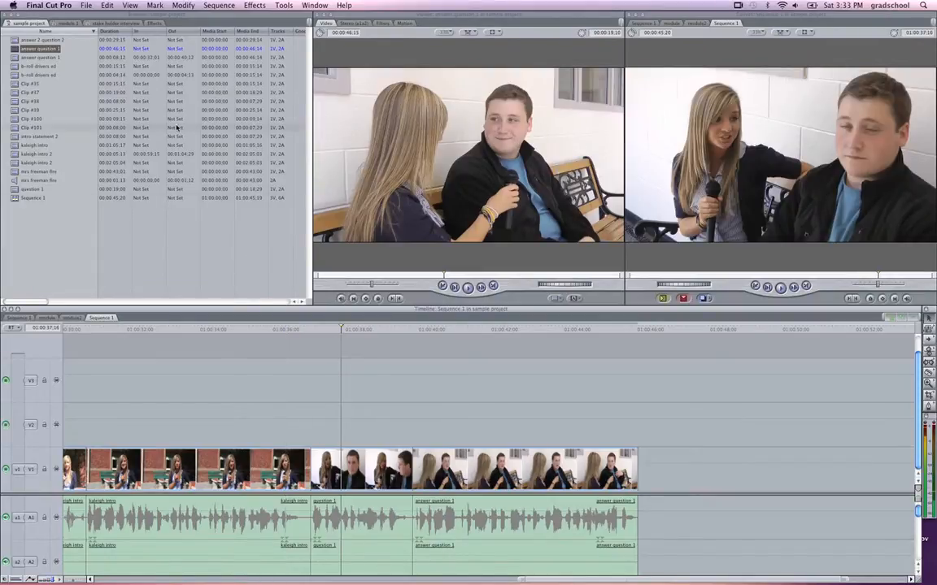
Add a Fade In Fade Out Dissolve between the intro and question 1 clips and shorten it to just over half a second.
{"action": "left_click", "coordinate": [156, 24]}
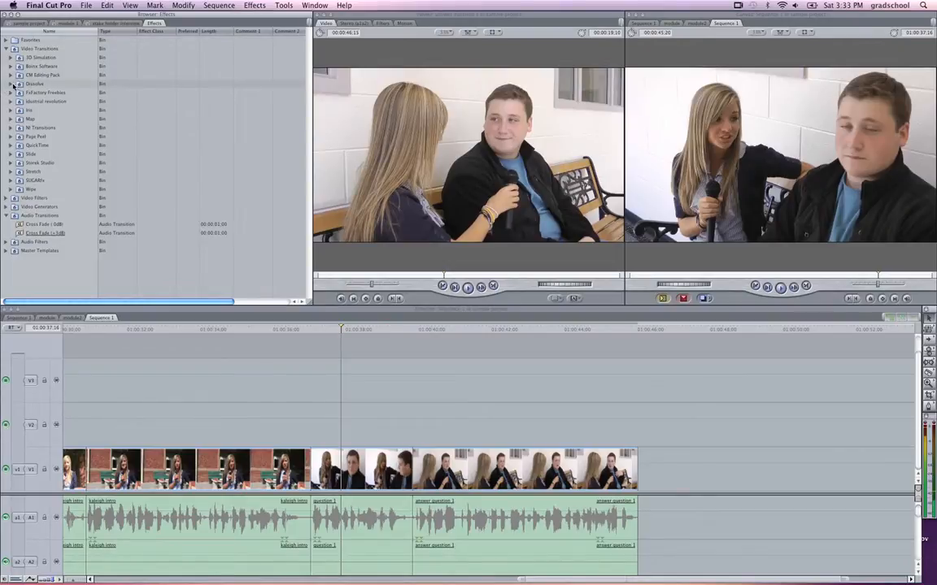
{"action": "left_click", "coordinate": [12, 84]}
{"action": "left_click_drag", "start_coordinate": [53, 128], "coordinate": [309, 474]}
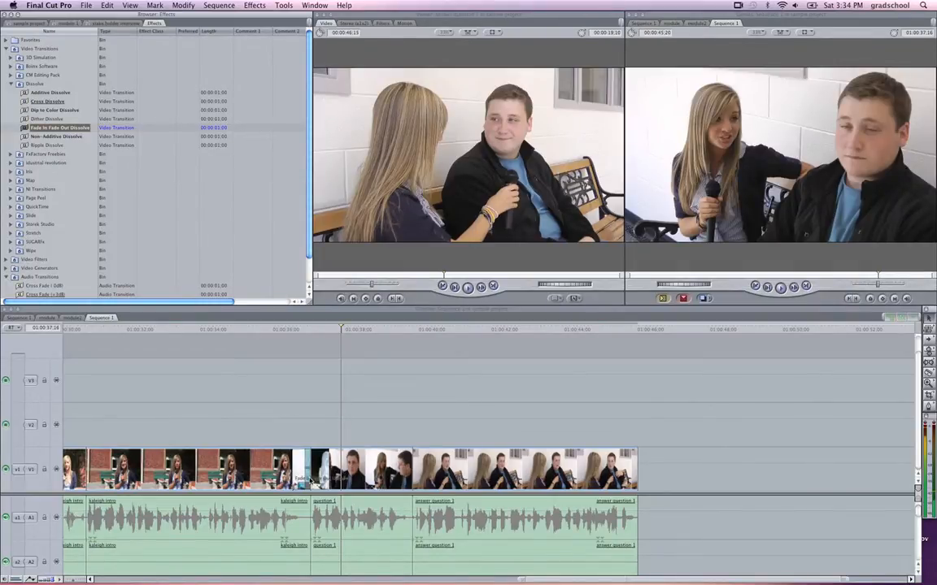
{"action": "left_click_drag", "start_coordinate": [326, 482], "coordinate": [319, 481]}
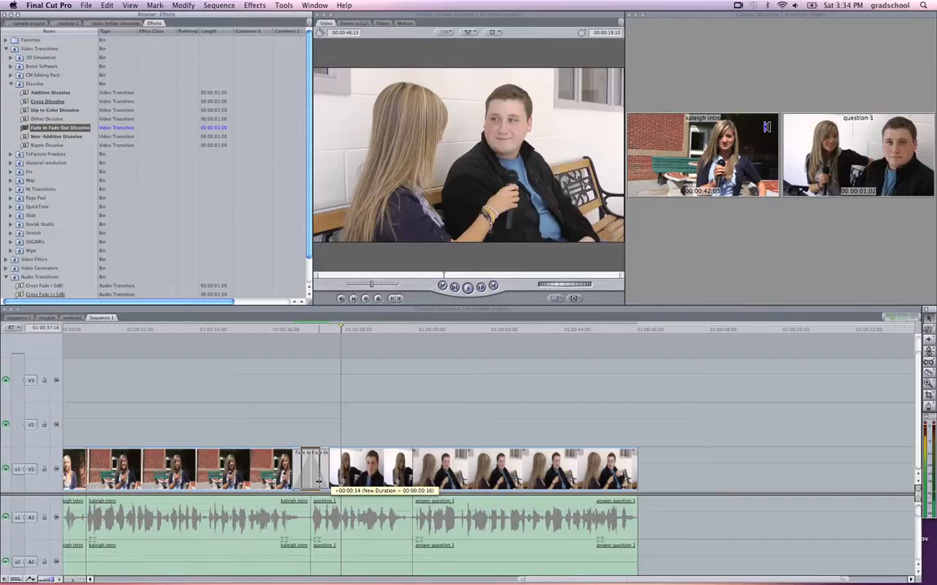
{"action": "left_click_drag", "start_coordinate": [319, 482], "coordinate": [322, 481]}
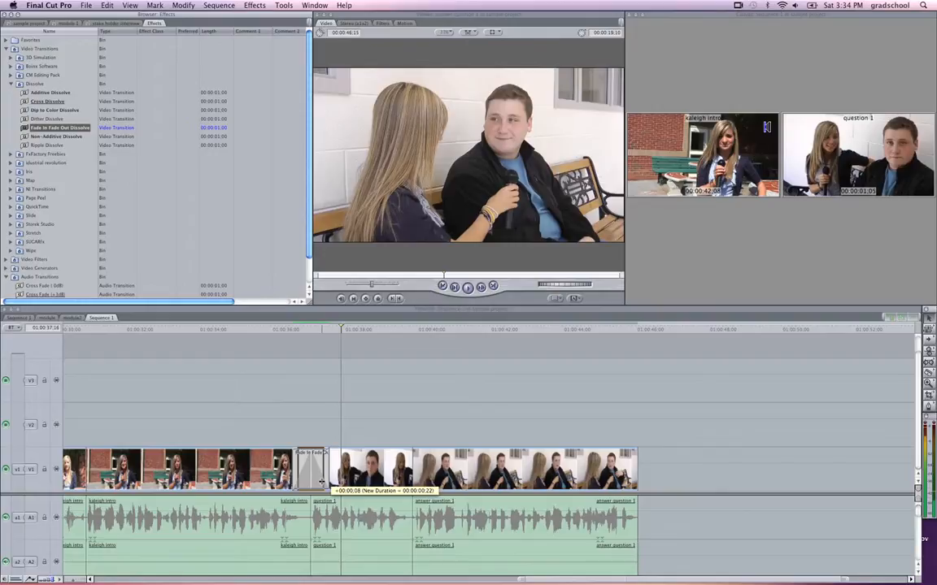
{"action": "left_click_drag", "start_coordinate": [321, 480], "coordinate": [320, 481]}
Play the sequence from just before the new dissolve through the question and into the answer.
{"action": "left_click", "coordinate": [289, 329]}
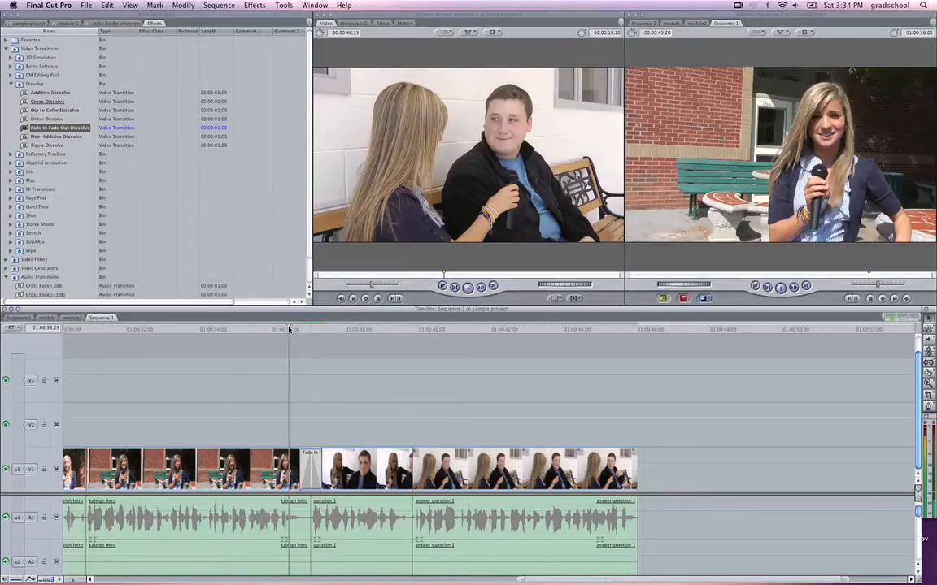
{"action": "left_click_drag", "start_coordinate": [288, 328], "coordinate": [283, 328]}
{"action": "key", "text": "space"}
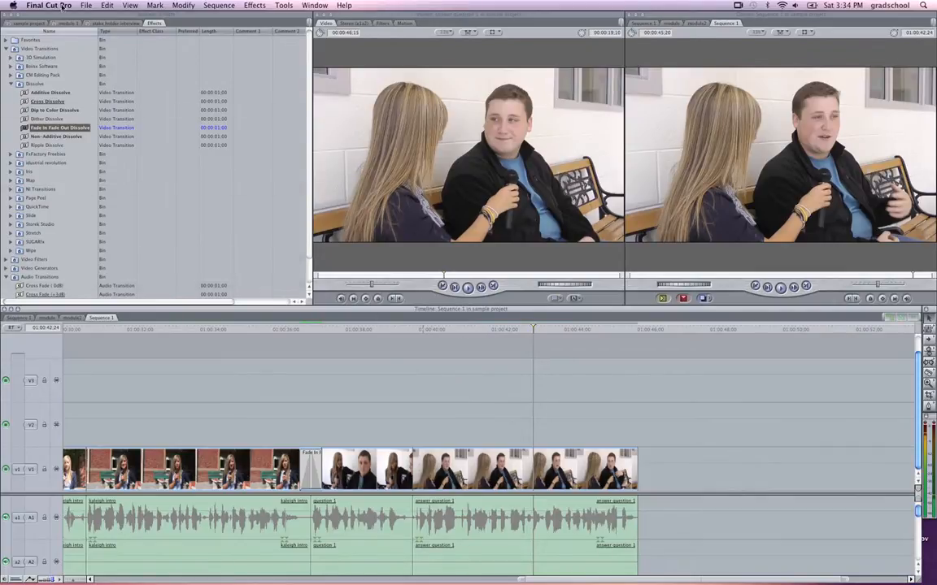
{"action": "left_click", "coordinate": [85, 5]}
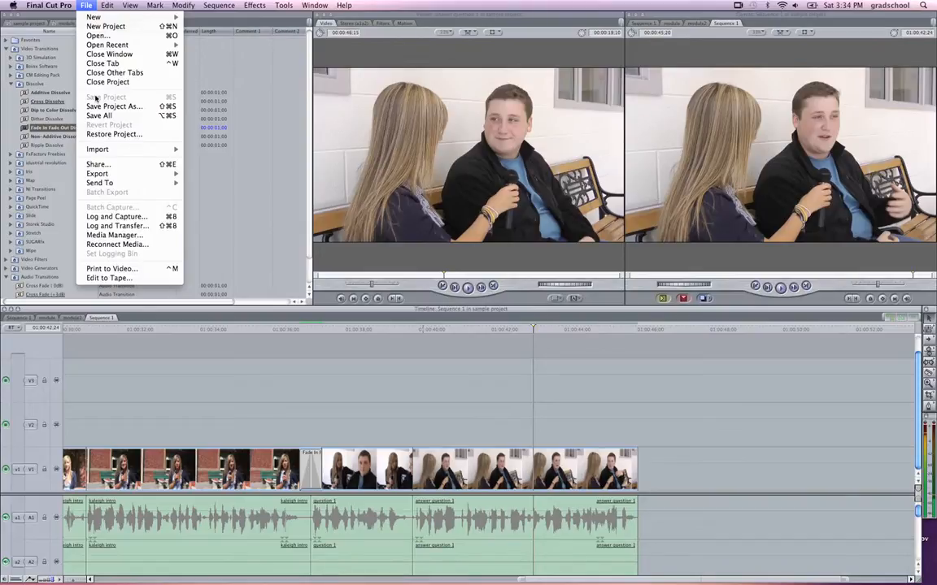
{"action": "left_click", "coordinate": [389, 312]}
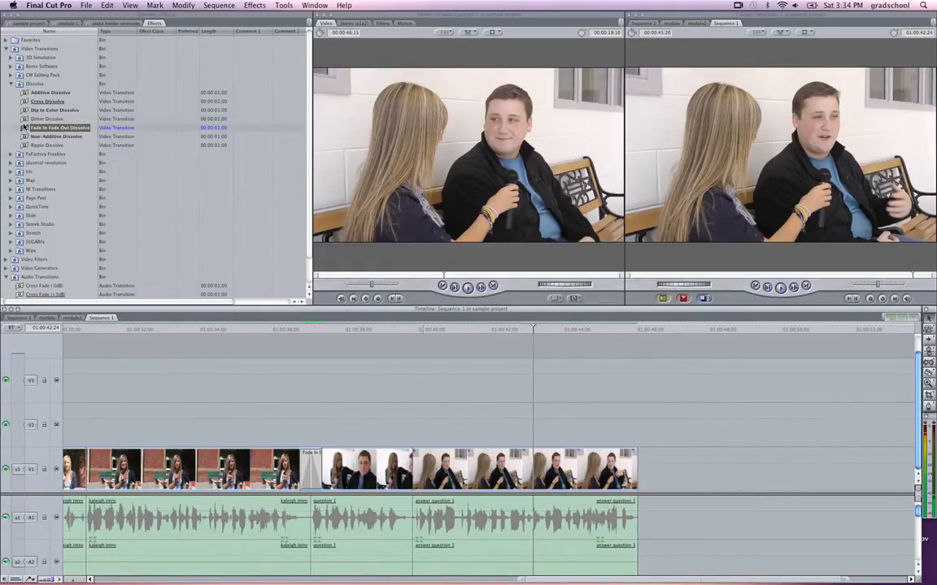
Add a Fade In Fade Out Dissolve to the end of the answer question 1 clip and shorten it to about 11 frames.
{"action": "left_click_drag", "start_coordinate": [25, 127], "coordinate": [618, 464]}
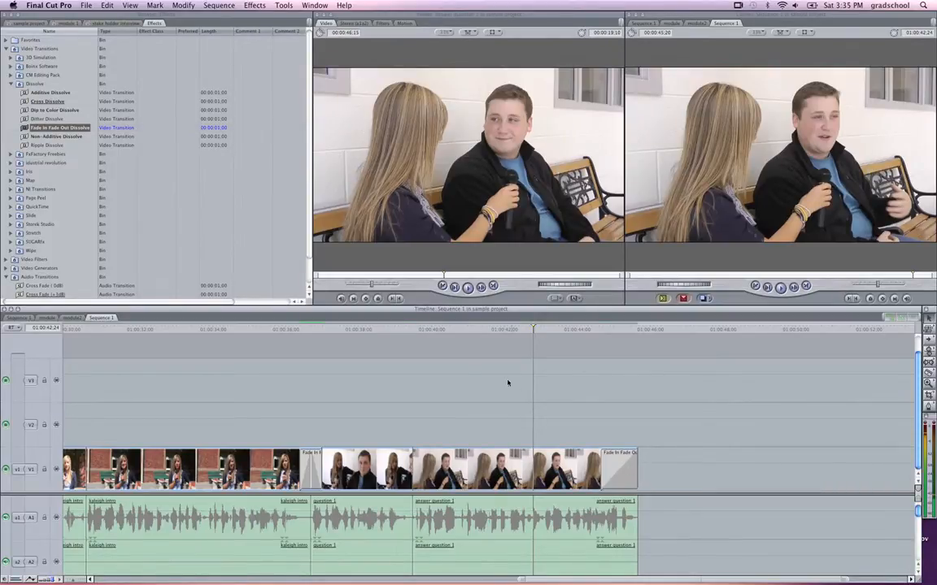
{"action": "left_click", "coordinate": [579, 331]}
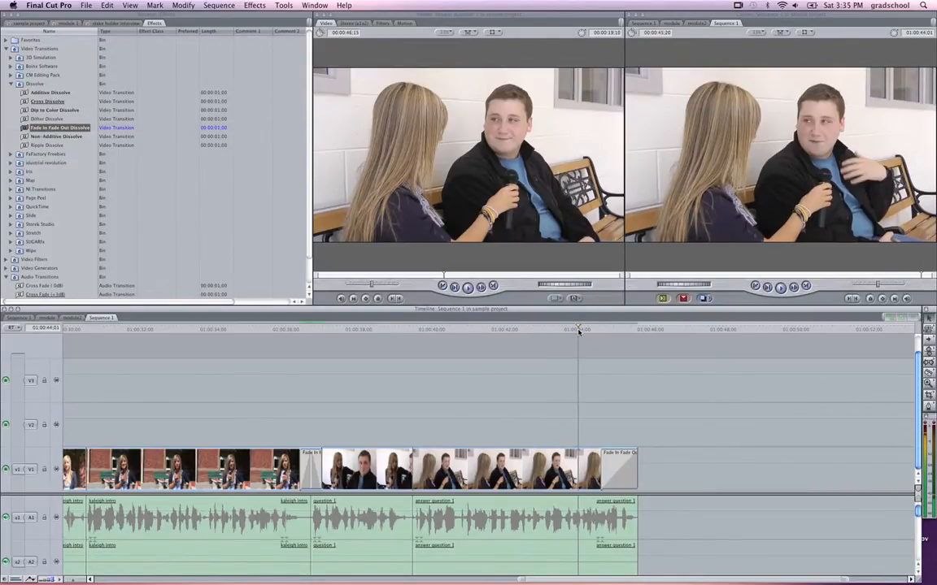
{"action": "key", "text": "space"}
{"action": "key", "text": "space"}
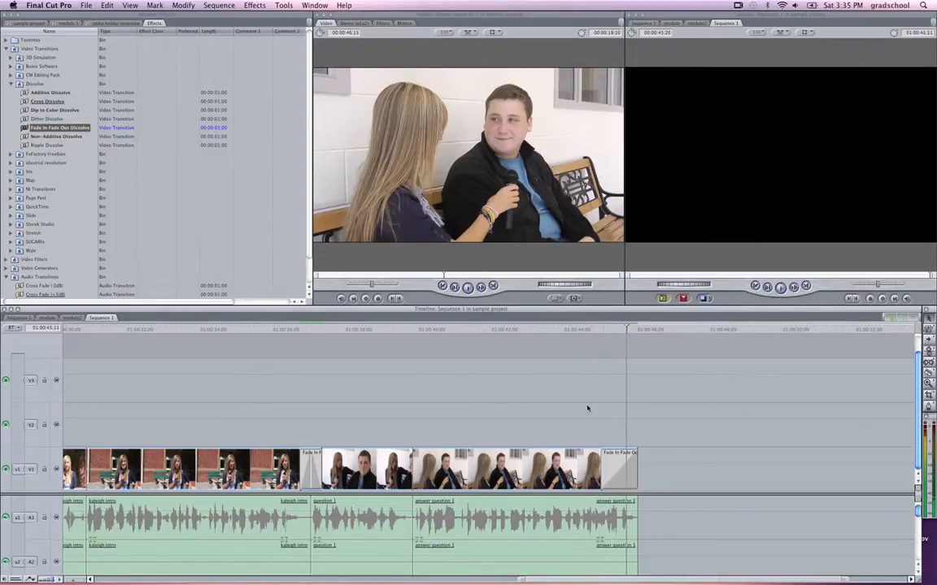
{"action": "left_click_drag", "start_coordinate": [606, 480], "coordinate": [620, 484]}
{"action": "left_click", "coordinate": [576, 327]}
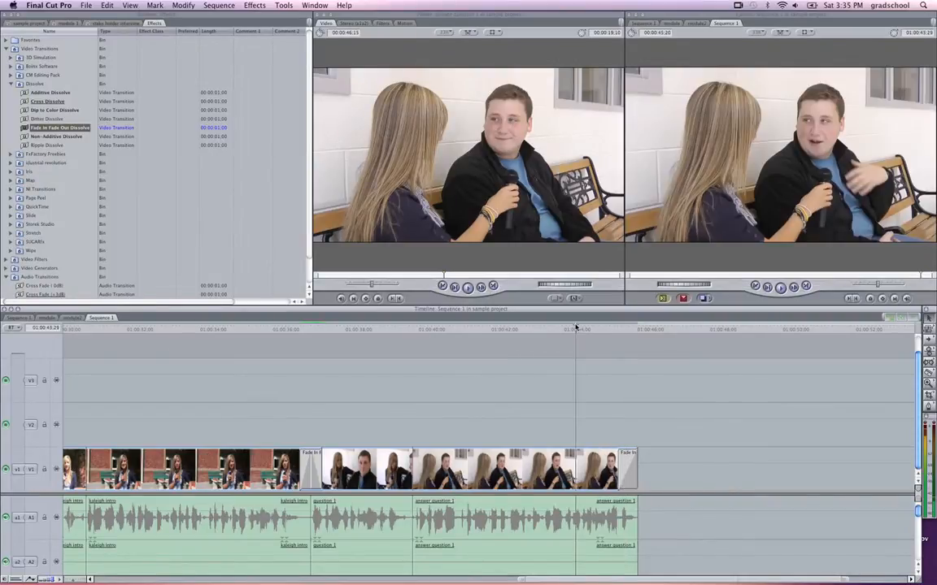
{"action": "key", "text": "space"}
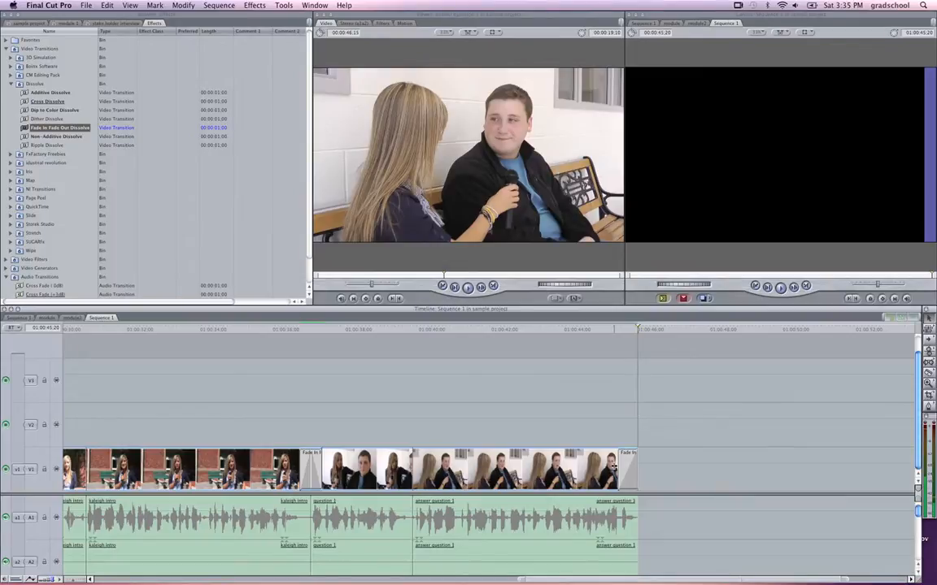
{"action": "left_click_drag", "start_coordinate": [620, 466], "coordinate": [623, 465]}
{"action": "left_click", "coordinate": [587, 332]}
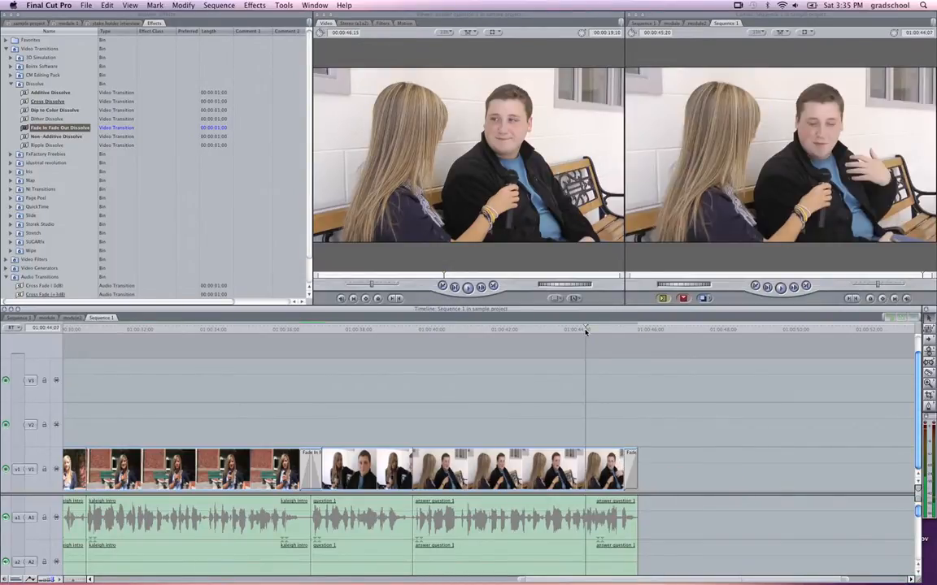
{"action": "key", "text": "space"}
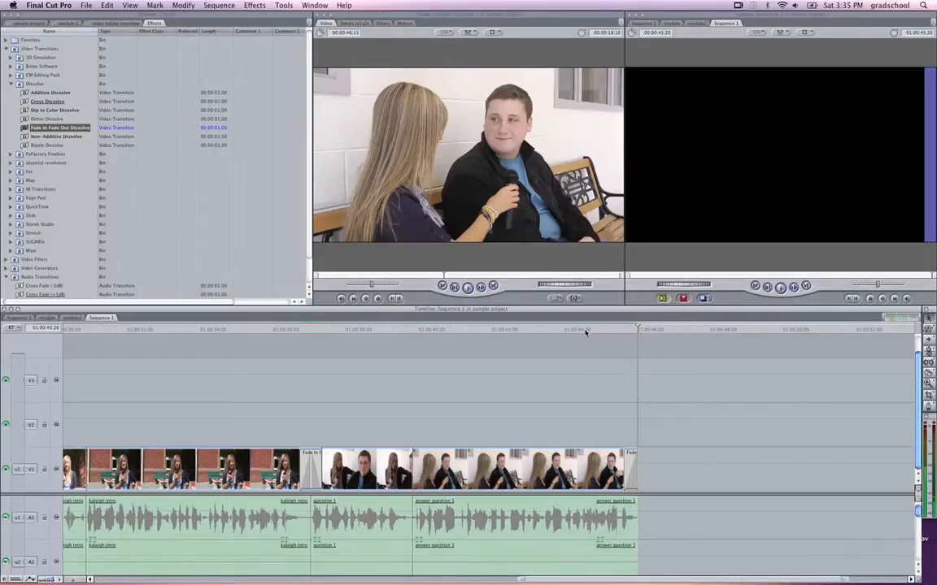
Trim the closing fade-out on the answer question 1 clip further to about 7 frames and collapse the Dissolve transitions group.
{"action": "left_click", "coordinate": [624, 467]}
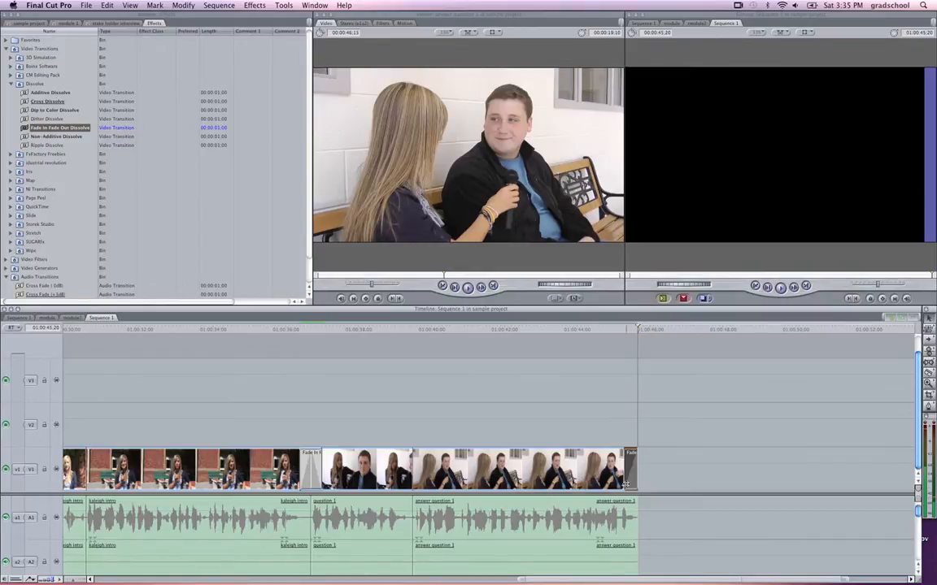
{"action": "left_click", "coordinate": [620, 328]}
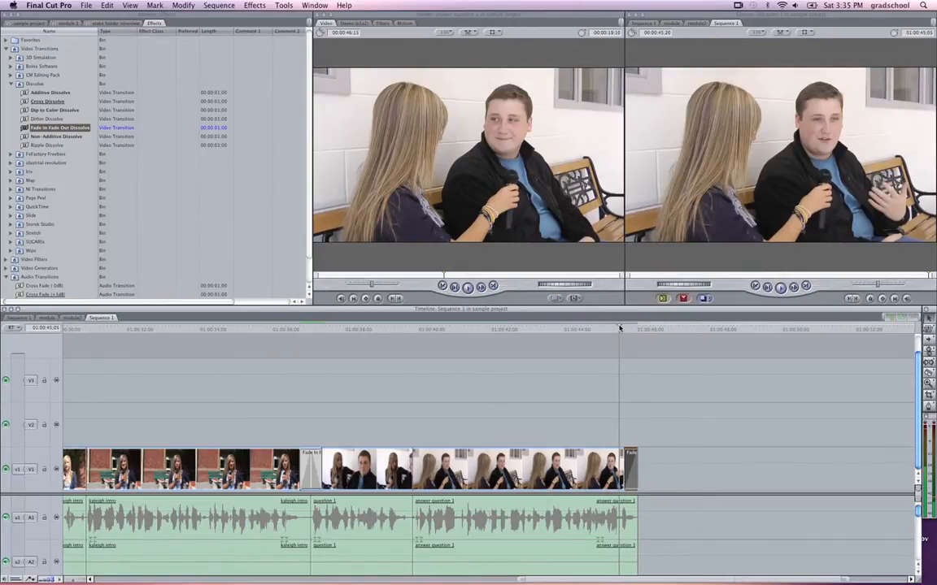
{"action": "key", "text": "super+equal"}
{"action": "key", "text": "super+equal"}
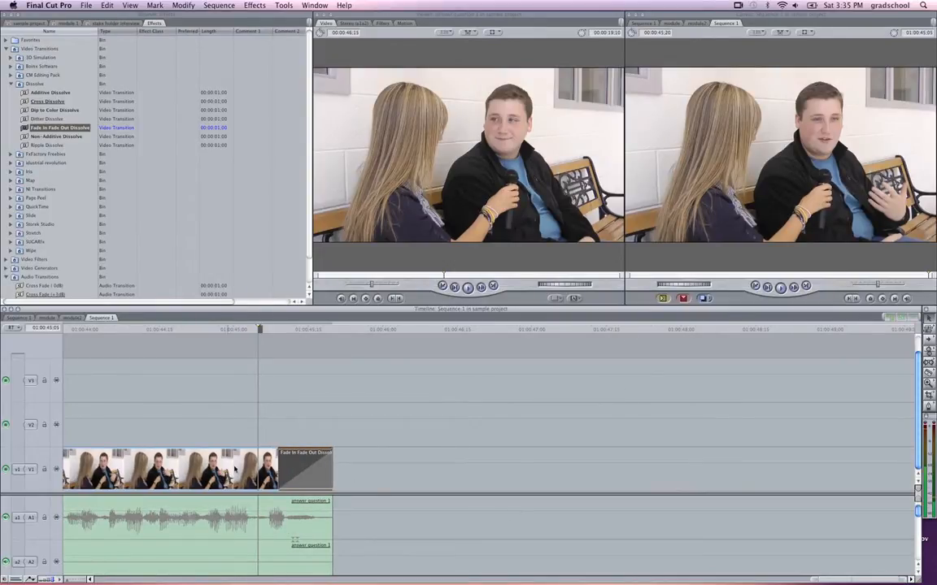
{"action": "left_click_drag", "start_coordinate": [283, 467], "coordinate": [299, 469]}
{"action": "left_click", "coordinate": [184, 330]}
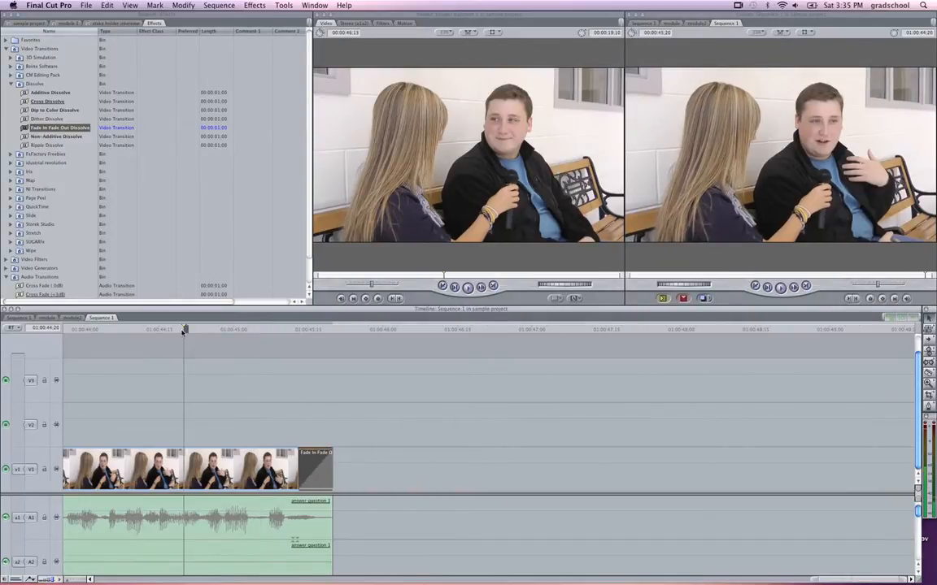
{"action": "key", "text": "space"}
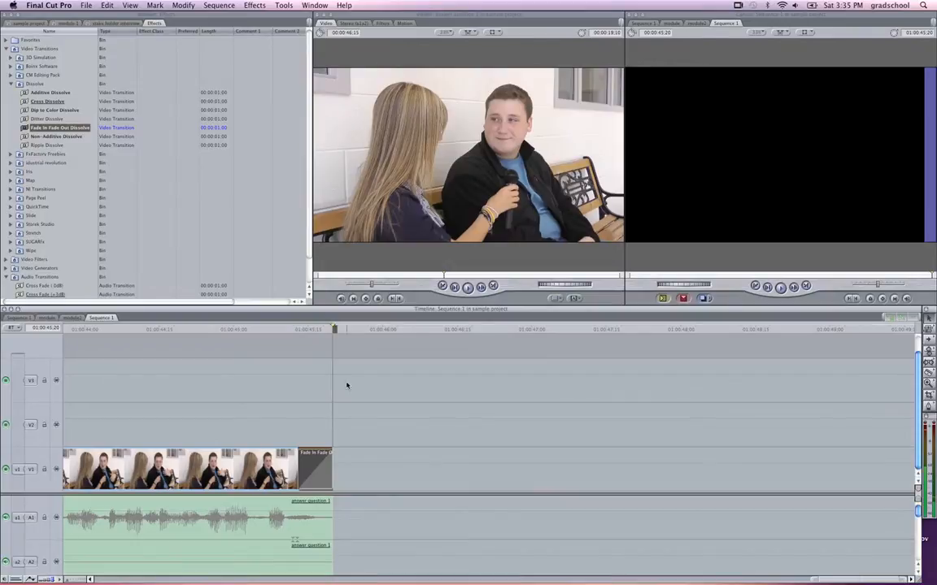
{"action": "left_click", "coordinate": [308, 330]}
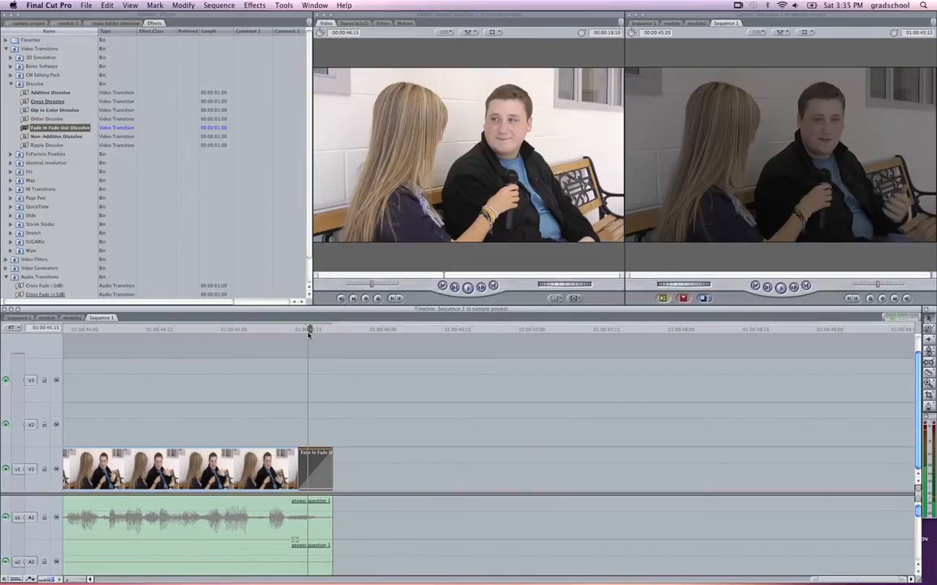
{"action": "key", "text": "super+minus"}
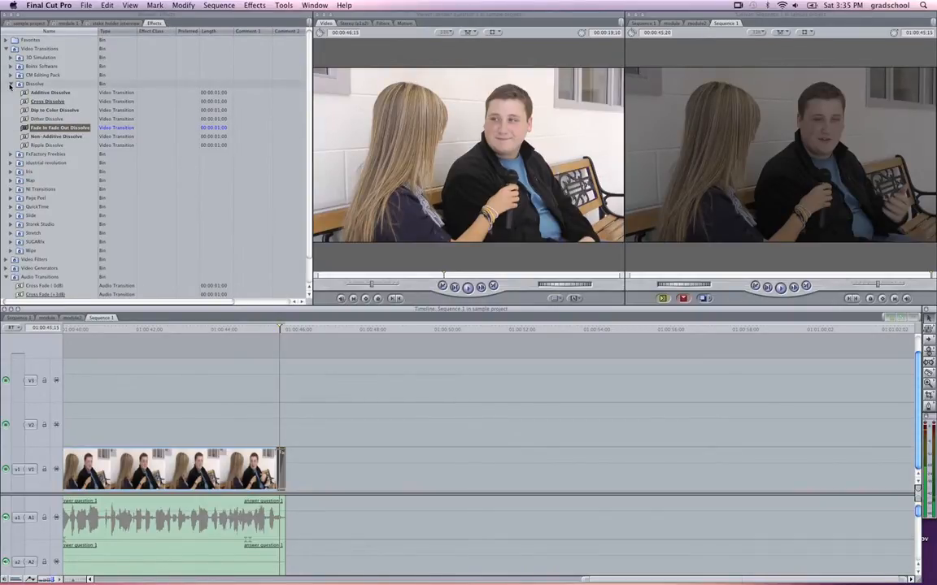
{"action": "left_click", "coordinate": [11, 84]}
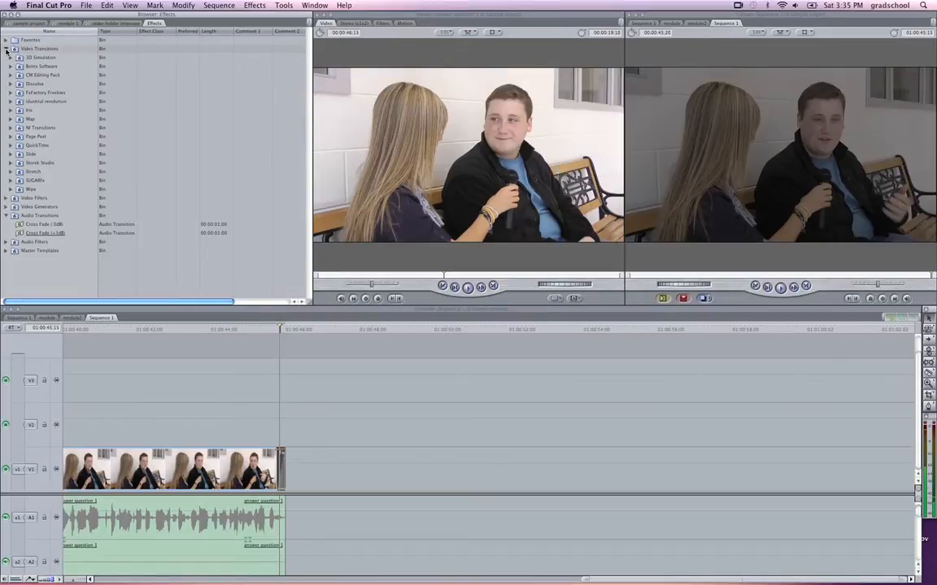
Collapse the Video Transitions and Audio Transitions groups, return to the sample project's clips and select the 43-second fire video clip.
{"action": "left_click", "coordinate": [6, 49]}
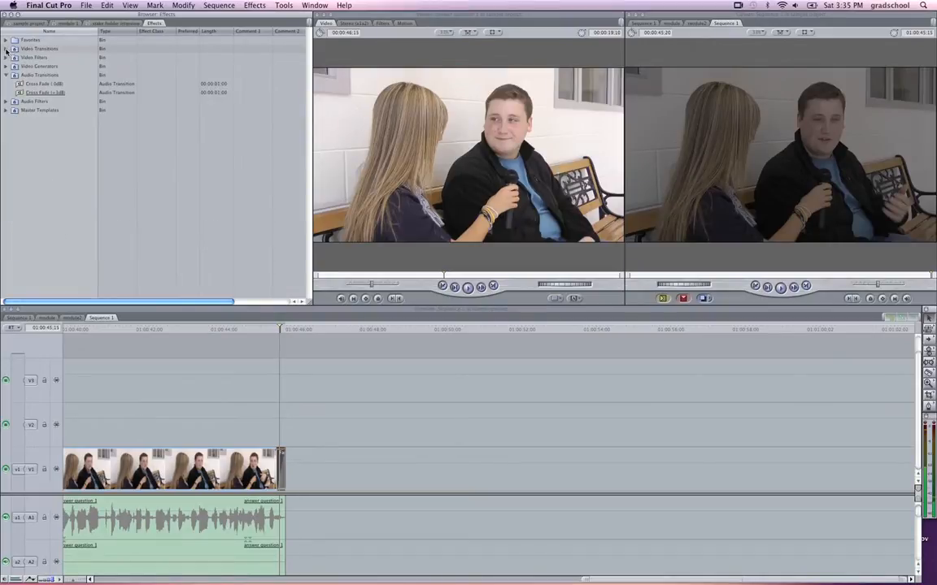
{"action": "left_click", "coordinate": [6, 75]}
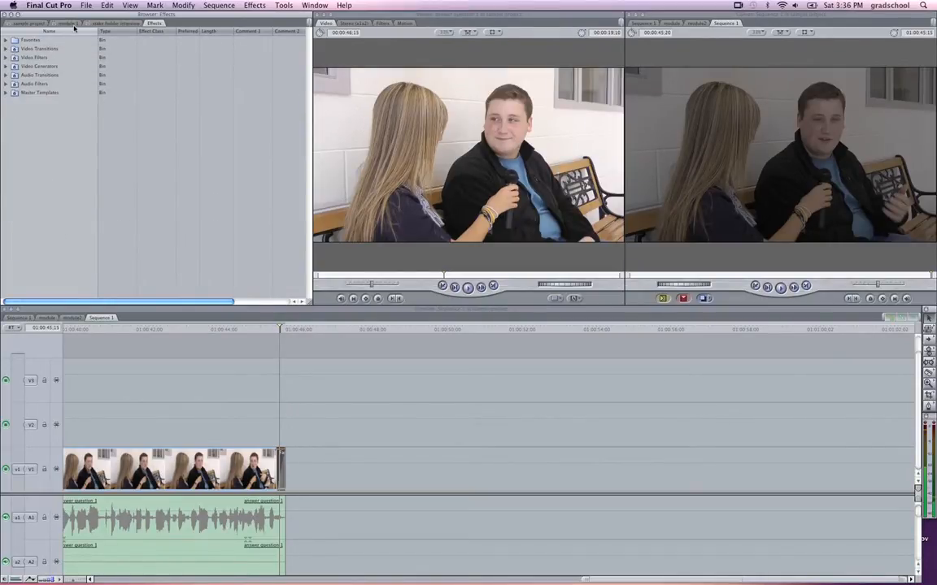
{"action": "left_click", "coordinate": [26, 24]}
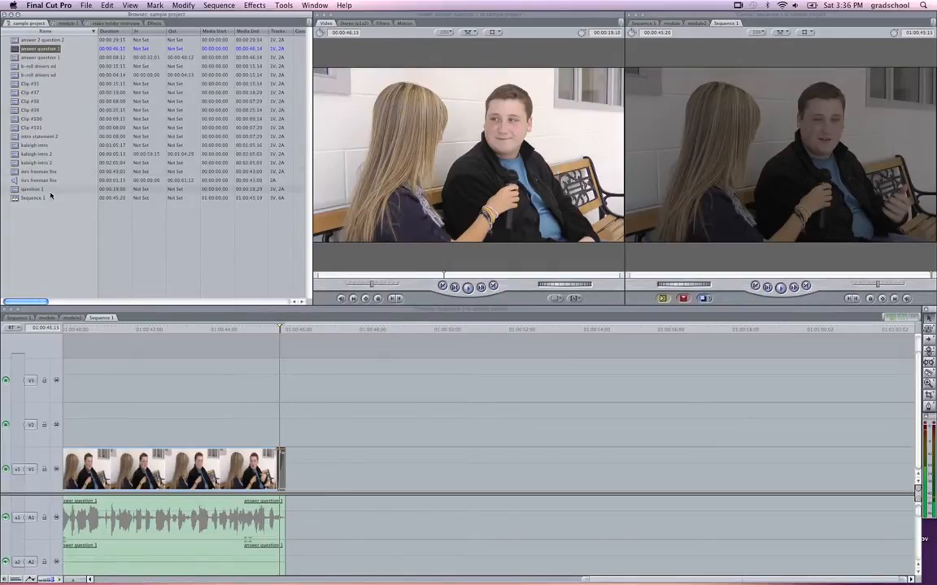
{"action": "mouse_move", "coordinate": [24, 171]}
{"action": "left_mouse_down"}
{"action": "mouse_move", "coordinate": [196, 302]}
{"action": "mouse_move", "coordinate": [309, 456]}
{"action": "mouse_move", "coordinate": [292, 464]}
{"action": "mouse_move", "coordinate": [62, 174]}
{"action": "left_mouse_up"}
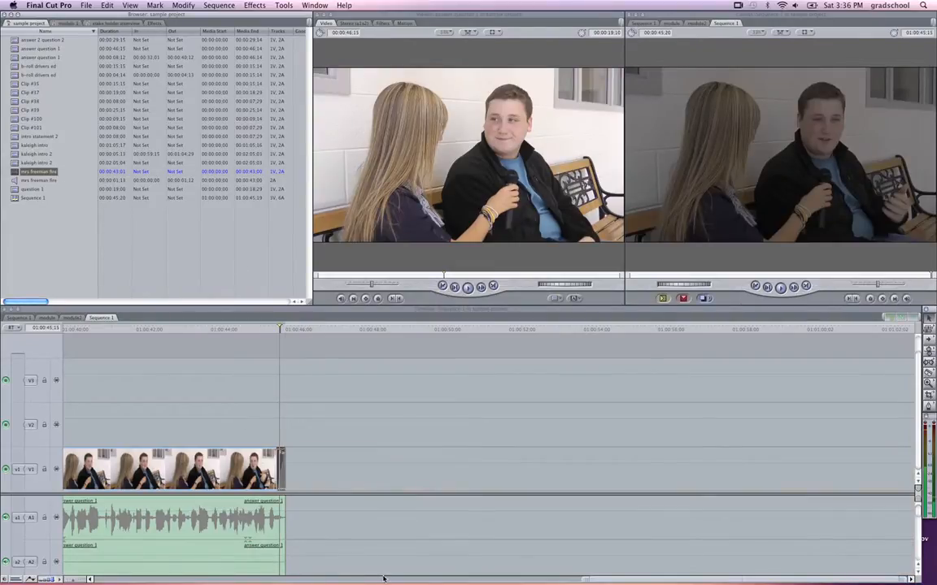
Copy the opening fire clip with its linked audio from the start of Sequence 1.
{"action": "mouse_move", "coordinate": [657, 578]}
{"action": "left_click_drag", "start_coordinate": [688, 581], "coordinate": [199, 580]}
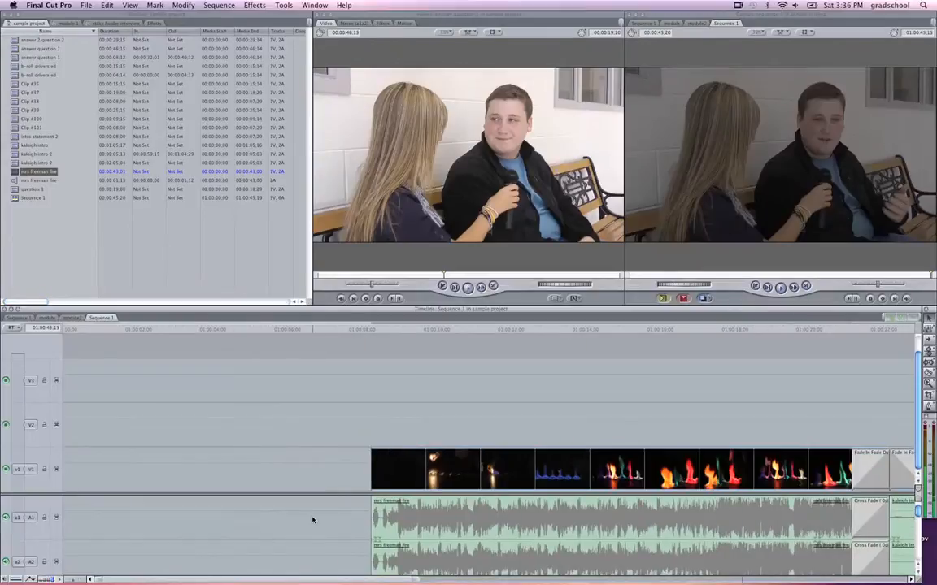
{"action": "left_click_drag", "start_coordinate": [352, 387], "coordinate": [577, 548]}
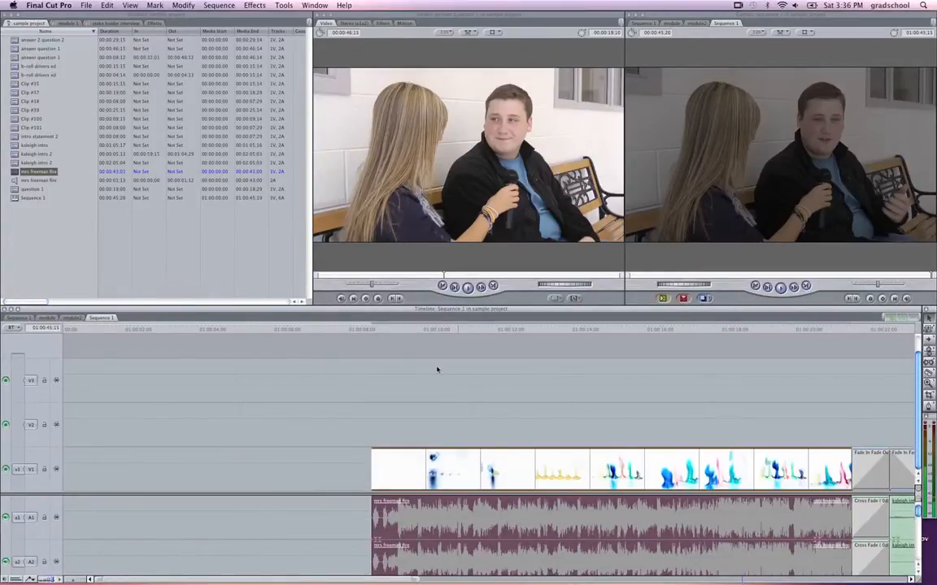
{"action": "left_click", "coordinate": [107, 5]}
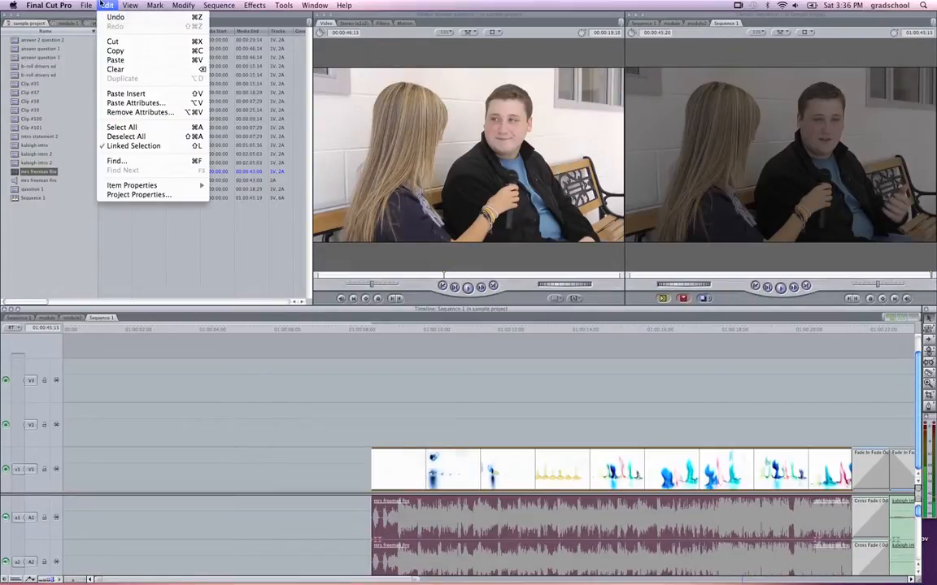
{"action": "left_click", "coordinate": [112, 51]}
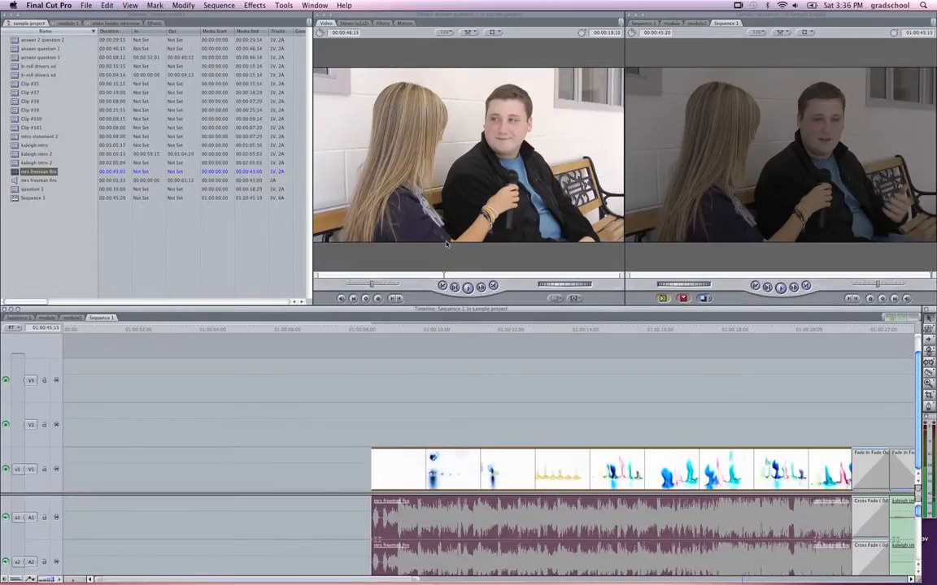
Place the playhead at the end of the answer question 1 clip as the paste point for the copied fire clip.
{"action": "left_click_drag", "start_coordinate": [370, 580], "coordinate": [803, 582]}
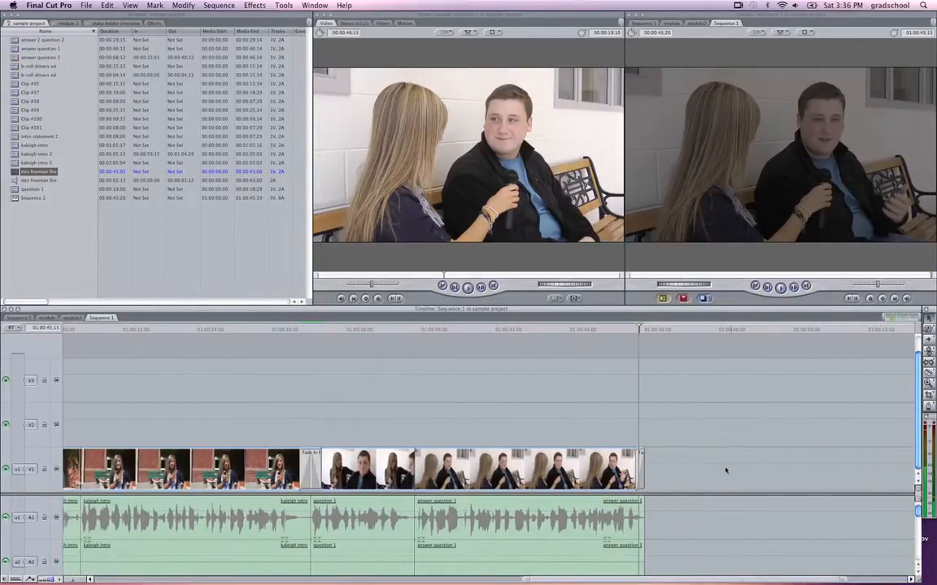
{"action": "mouse_move", "coordinate": [664, 333]}
{"action": "left_mouse_down"}
{"action": "mouse_move", "coordinate": [609, 337]}
{"action": "mouse_move", "coordinate": [649, 338]}
{"action": "left_mouse_up"}
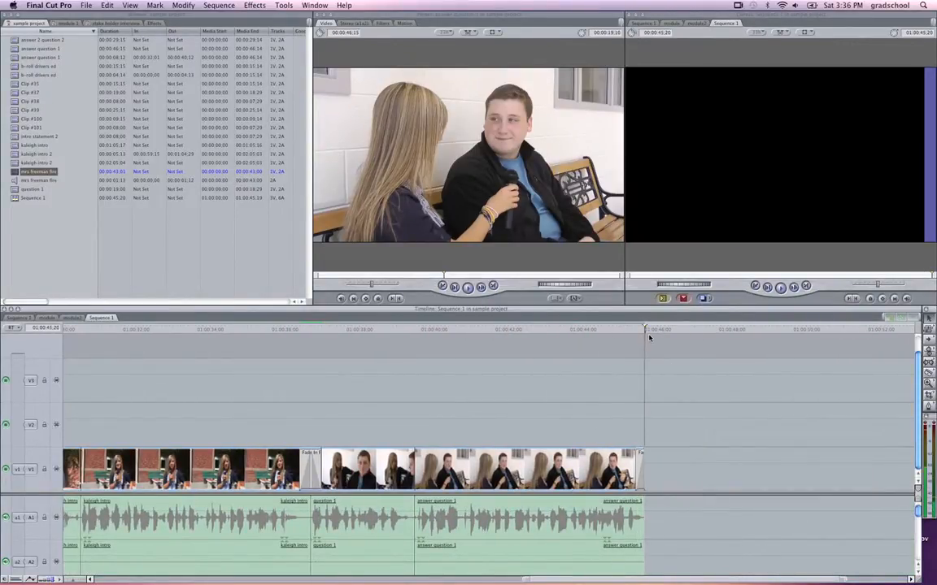
{"action": "left_click", "coordinate": [106, 5]}
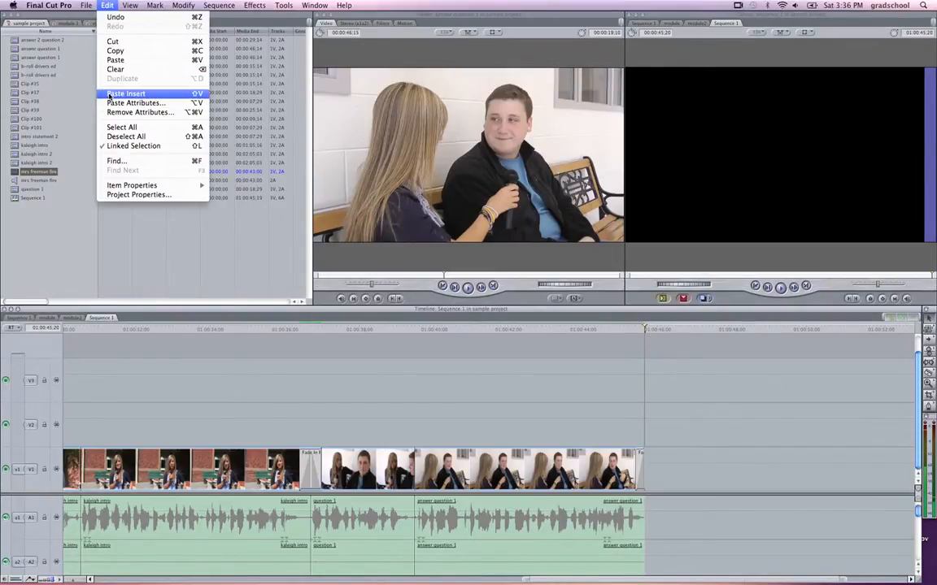
{"action": "left_click", "coordinate": [746, 409]}
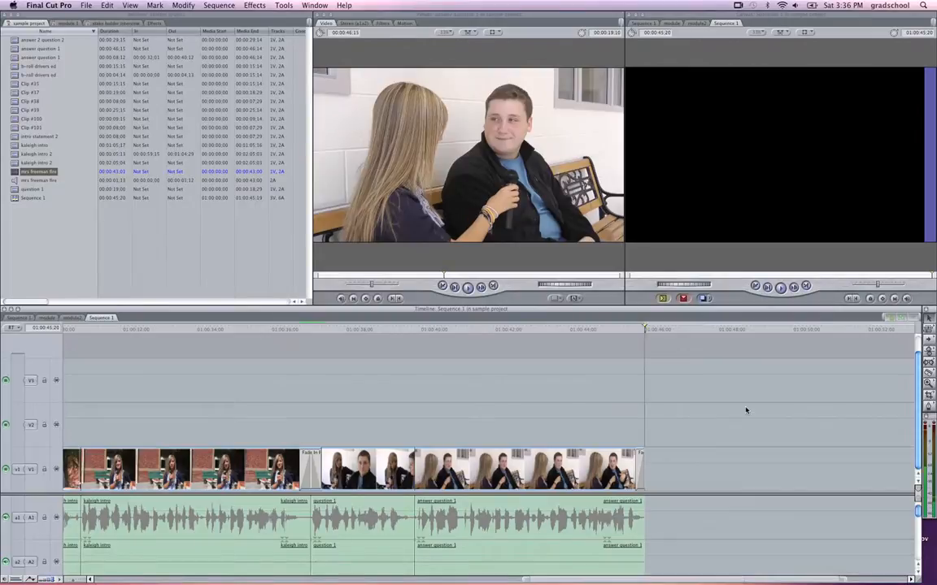